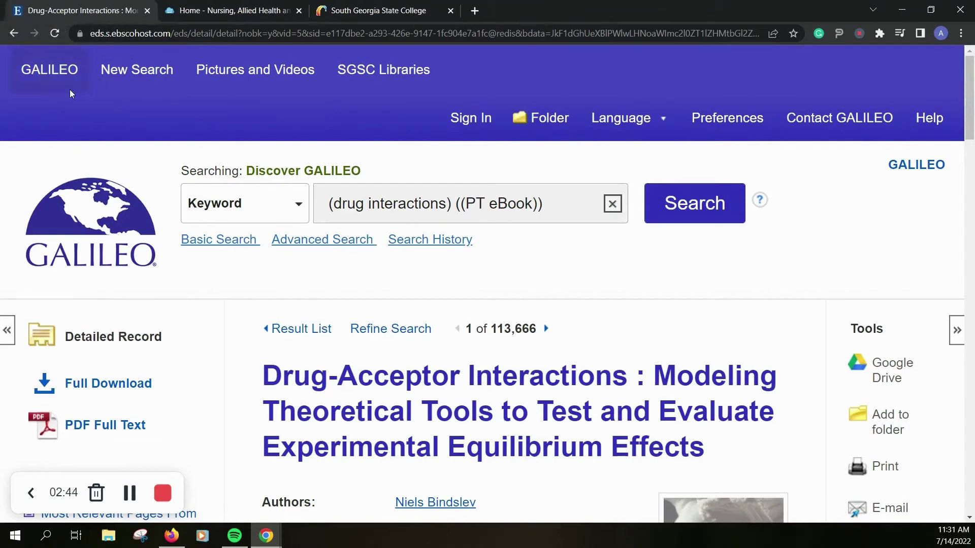
Step: Open the South Georgia State College GALILEO homepage, close the EBSCO record tab, and browse the page
left_click(84, 242)
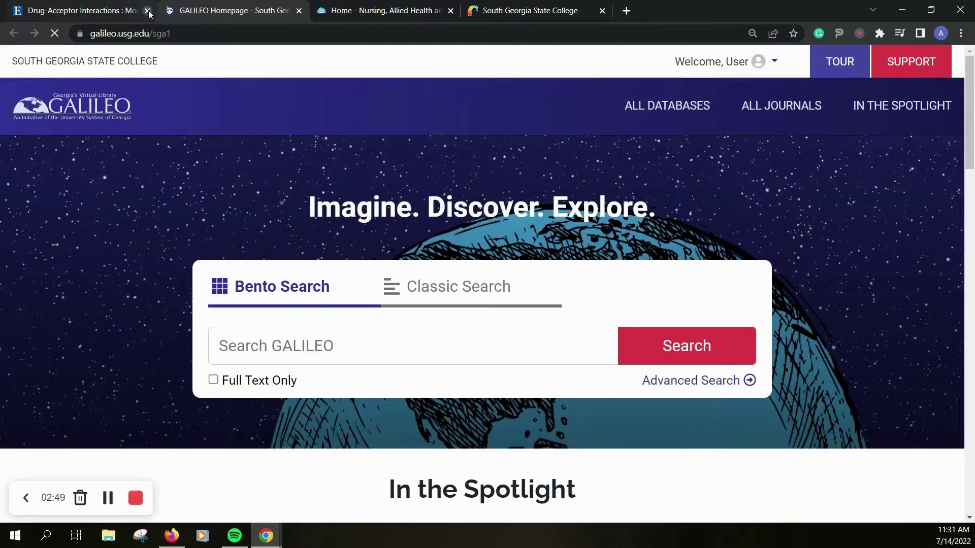
left_click(147, 10)
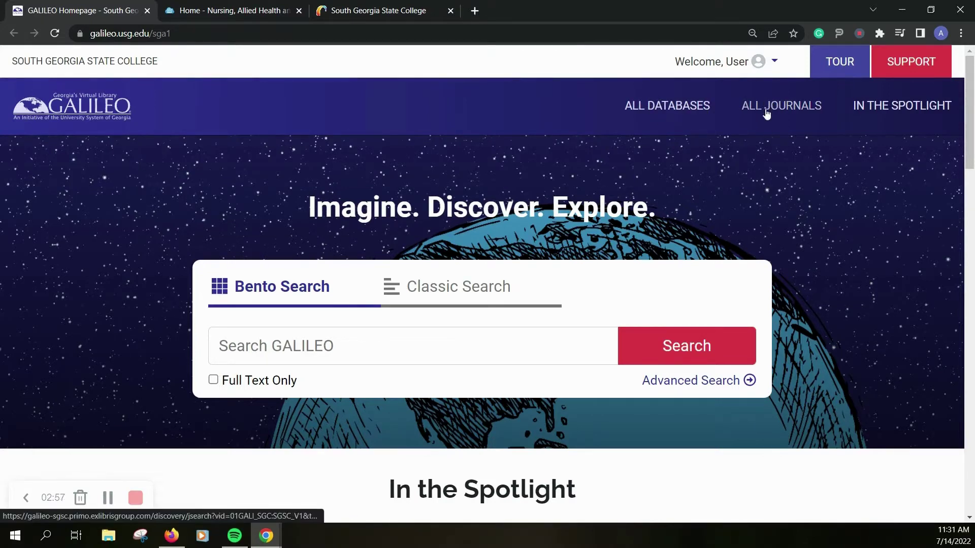
scroll(780, 210, "down", 4)
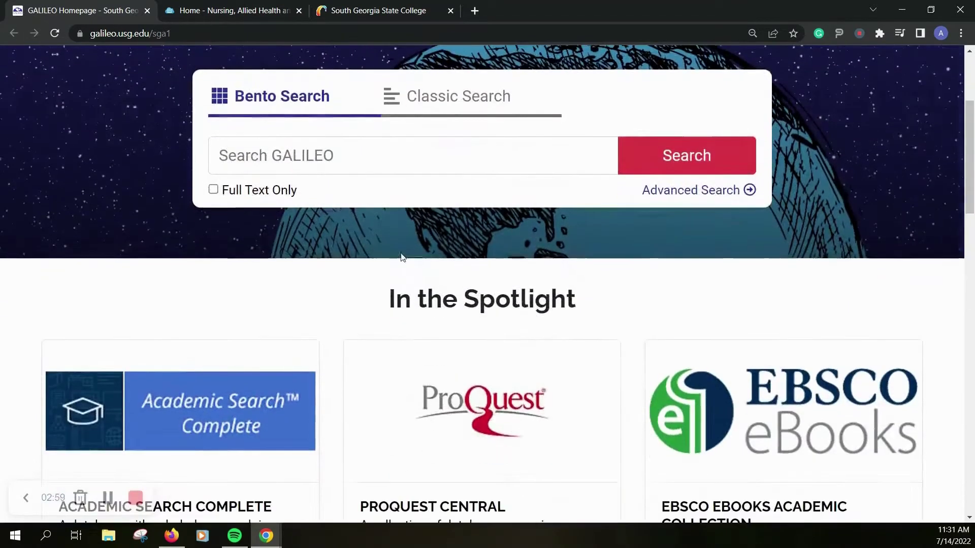
scroll(342, 251, "down", 10)
scroll(341, 252, "down", 5)
scroll(338, 251, "down", 4)
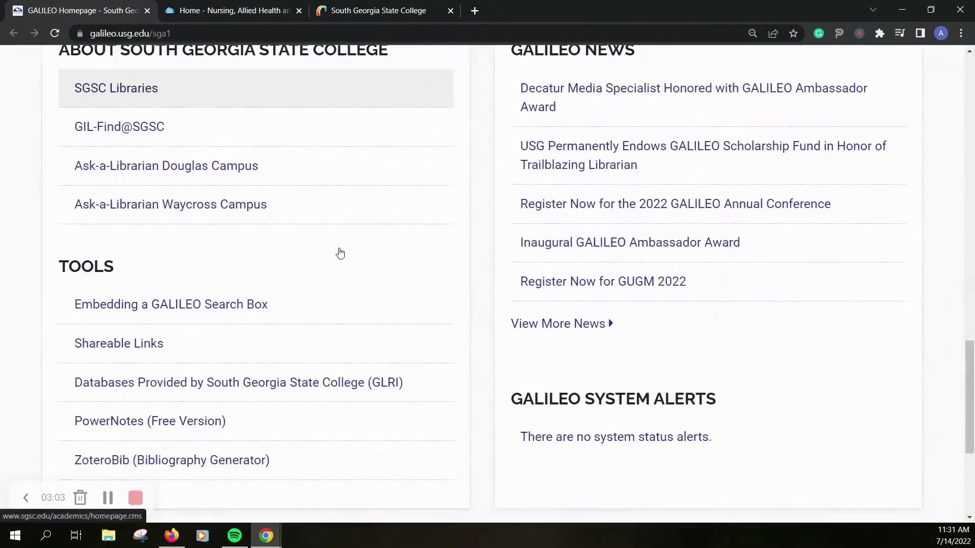
scroll(338, 251, "down", 3)
scroll(340, 252, "up", 4)
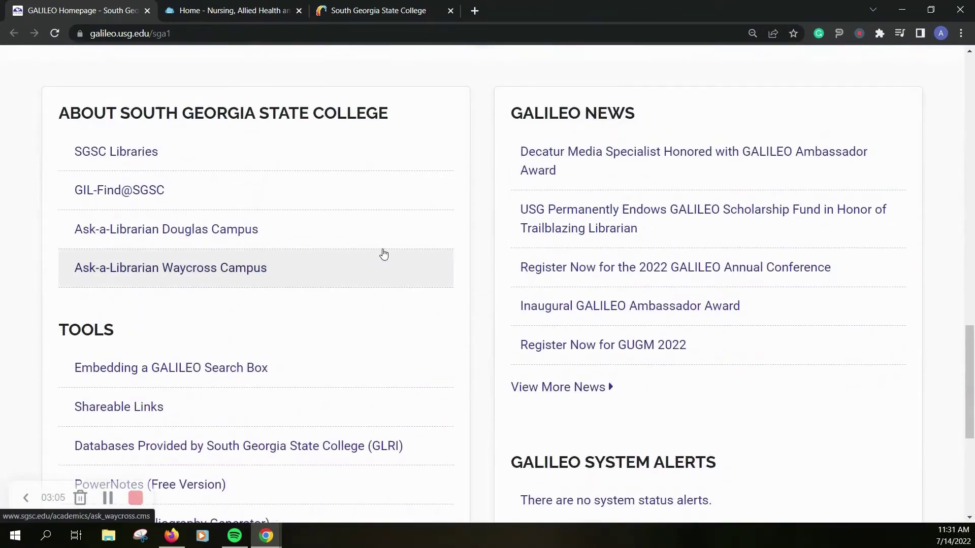
scroll(409, 259, "up", 4)
scroll(408, 260, "up", 7)
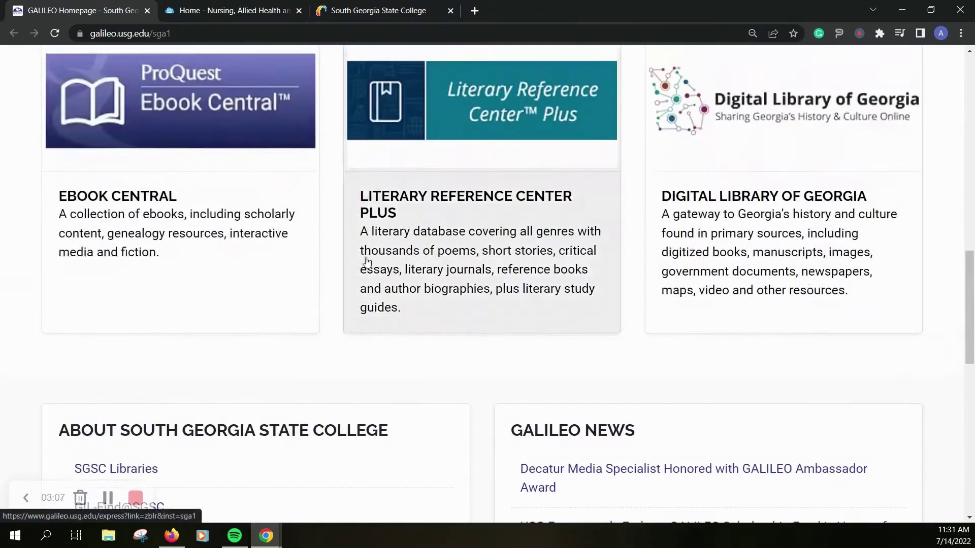
scroll(601, 267, "up", 10)
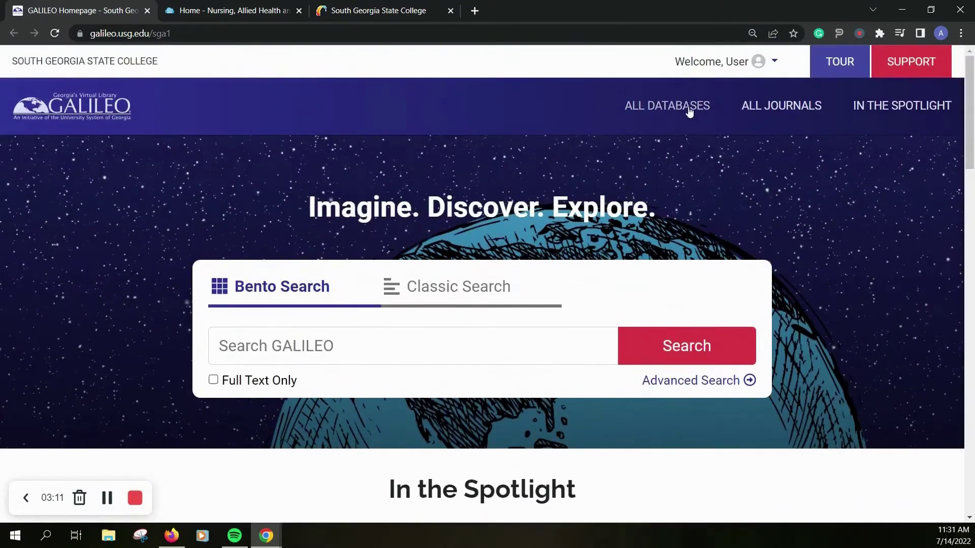
Step: Browse GALILEO's All Databases list and expand its Subjects filter
left_click(681, 106)
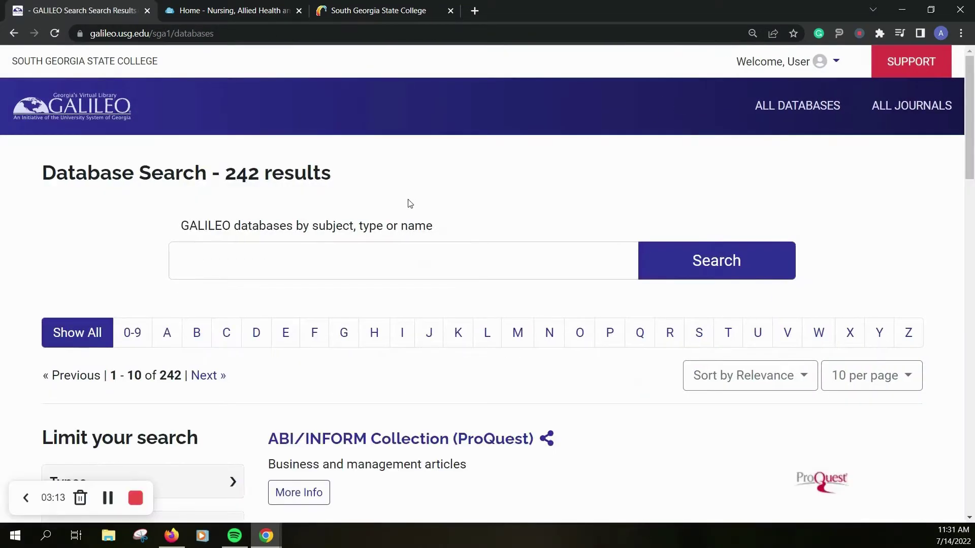
scroll(401, 204, "down", 1)
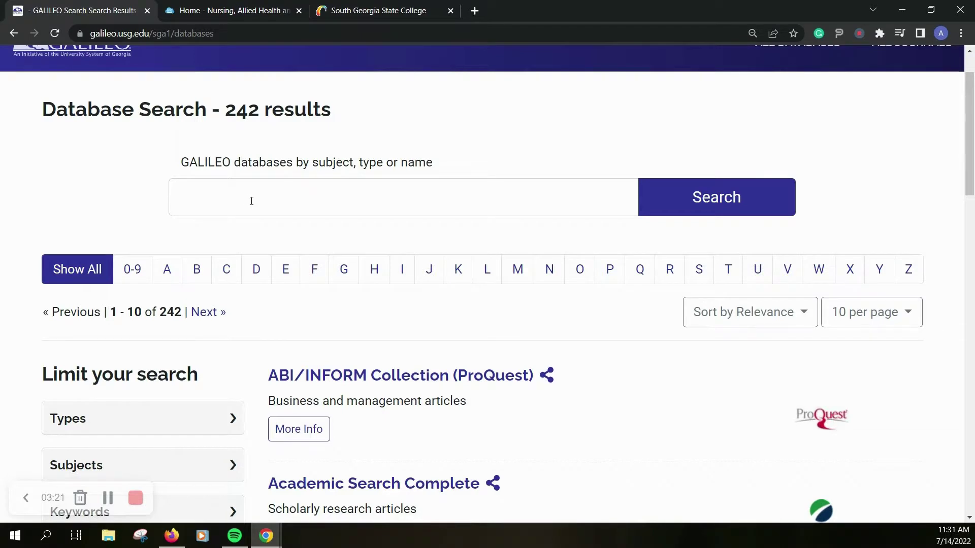
scroll(251, 201, "down", 3)
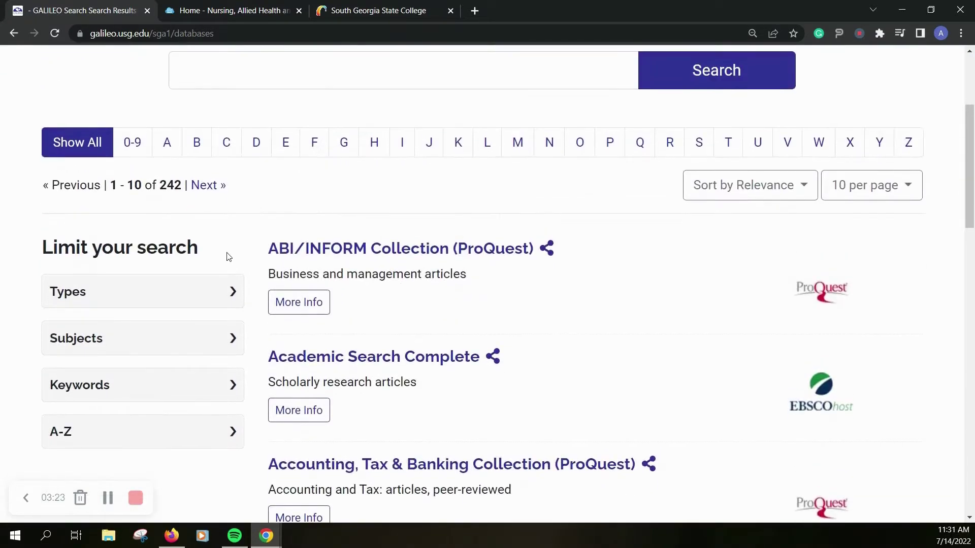
left_click(184, 350)
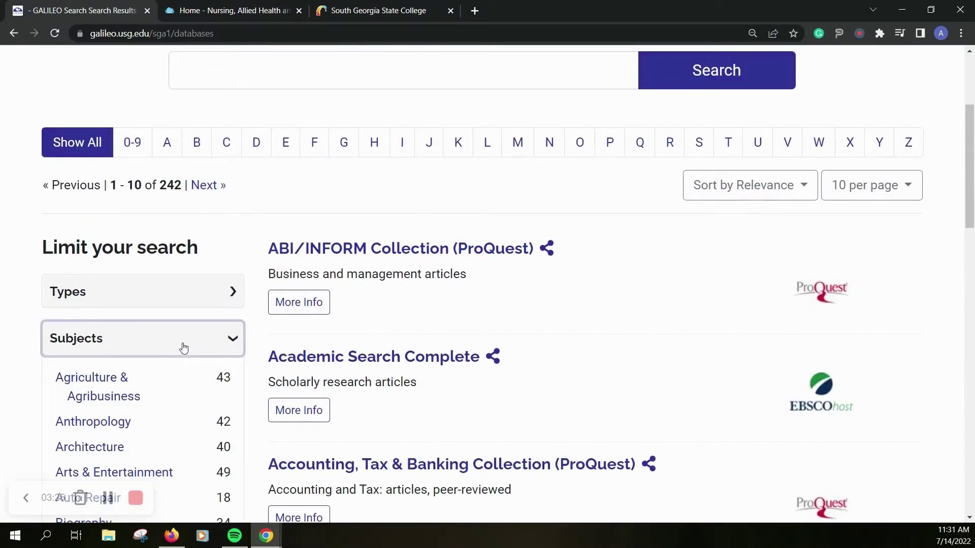
scroll(183, 349, "down", 5)
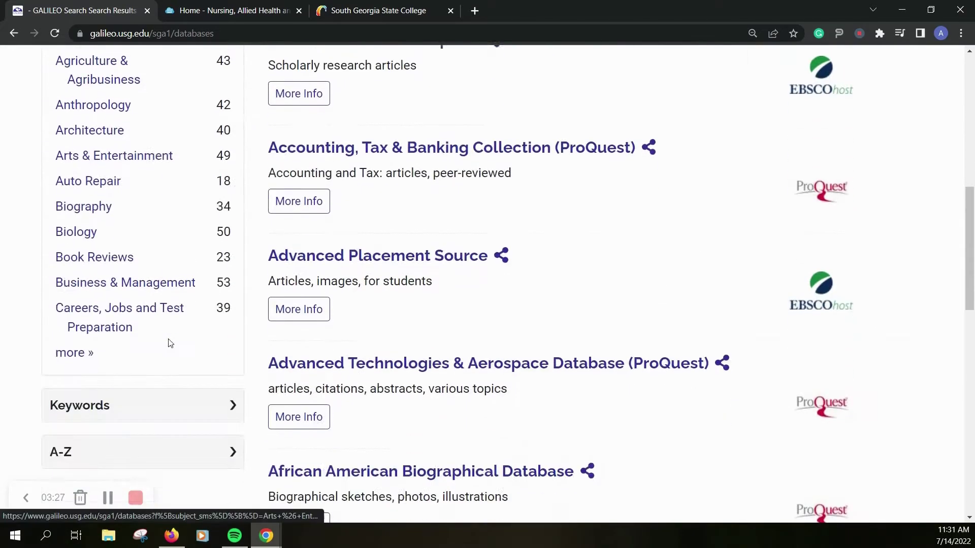
Step: Page through the full subject list to Law–Physics, where Nursing & Allied Health shows 60 databases
left_click(74, 353)
scroll(365, 354, "down", 1)
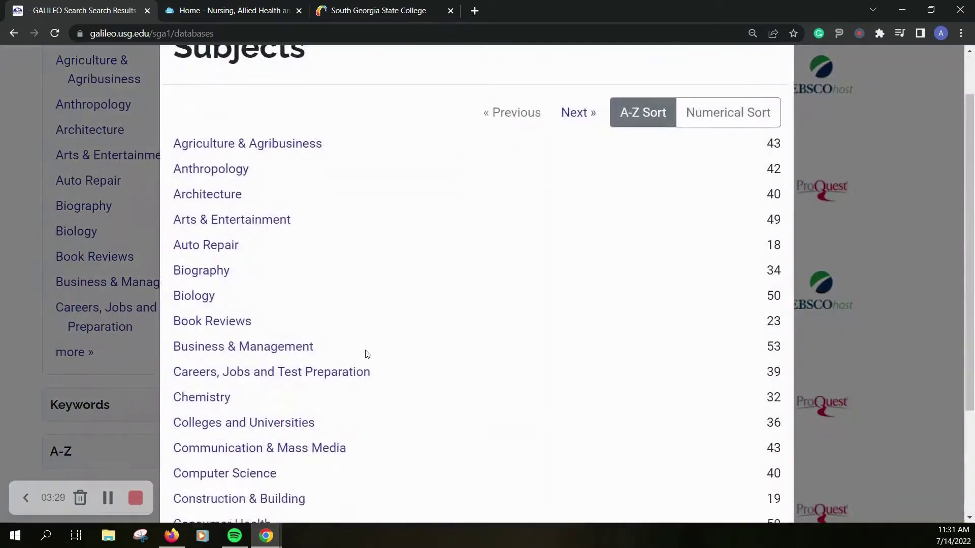
scroll(345, 354, "down", 3)
scroll(319, 353, "up", 4)
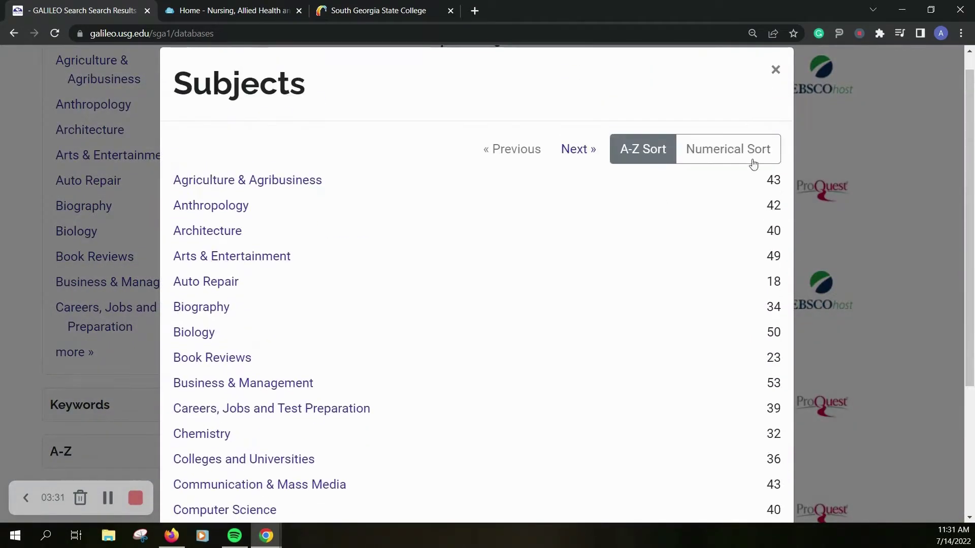
left_click(569, 161)
scroll(494, 281, "down", 4)
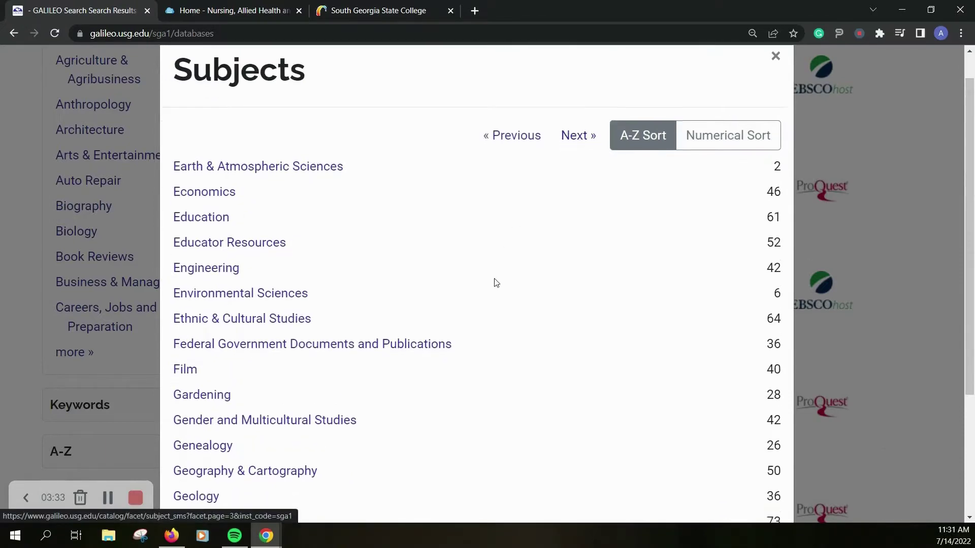
scroll(496, 283, "up", 2)
scroll(496, 284, "up", 2)
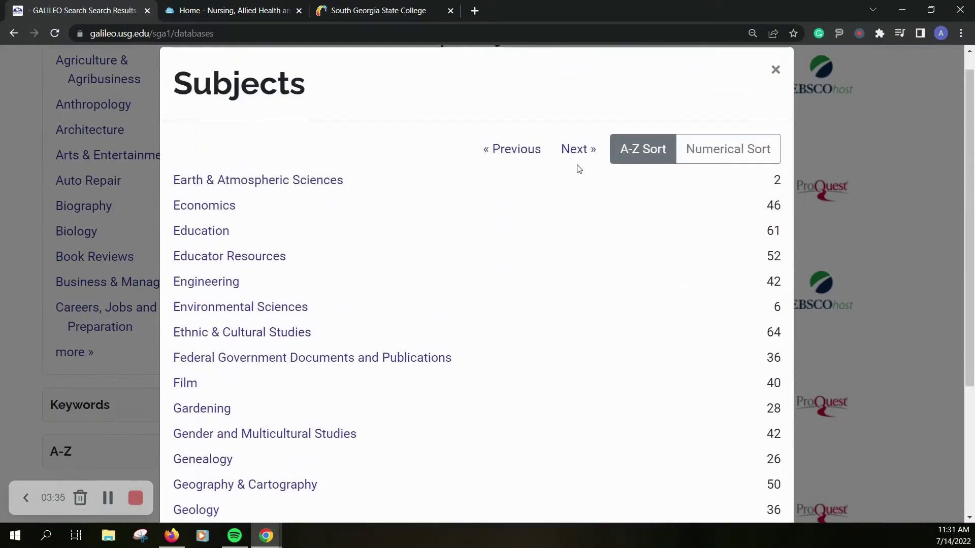
left_click(562, 159)
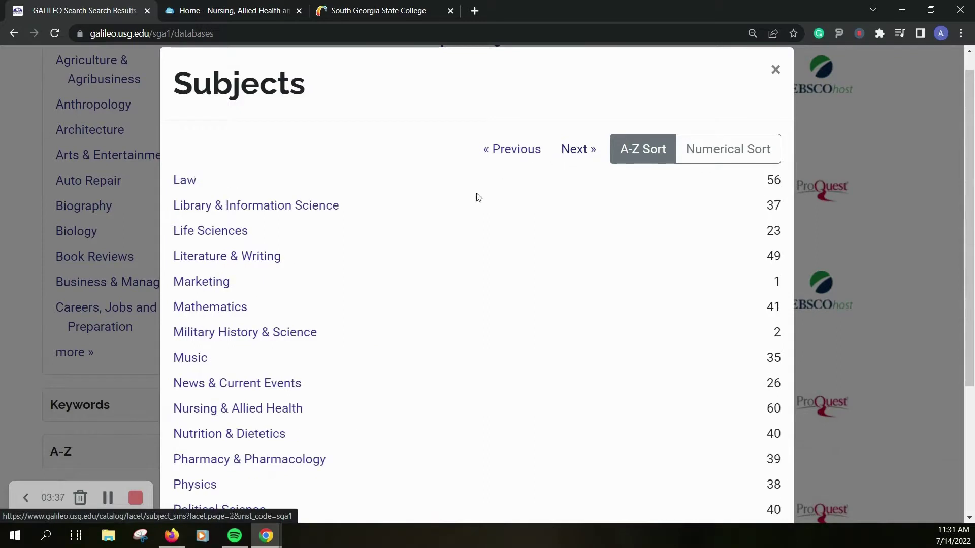
scroll(403, 249, "down", 1)
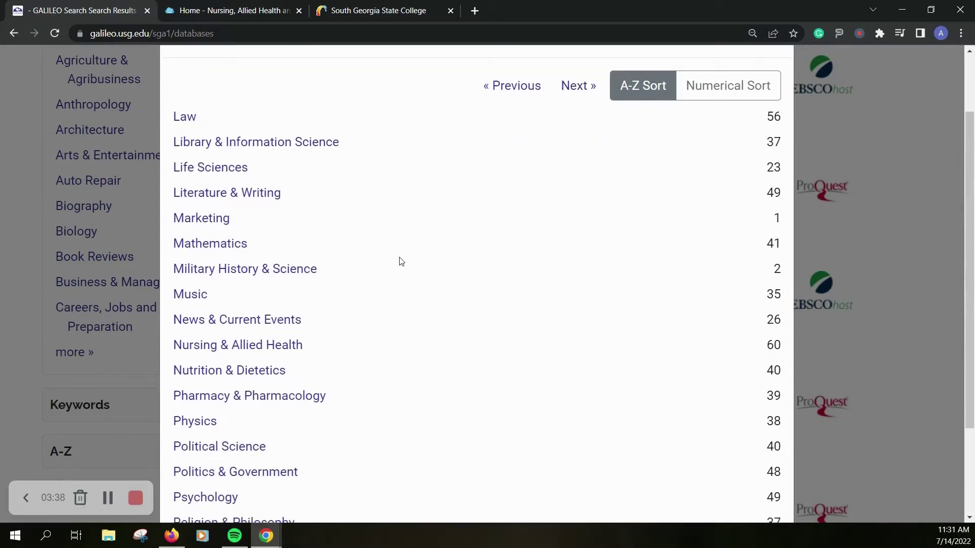
left_click(253, 350)
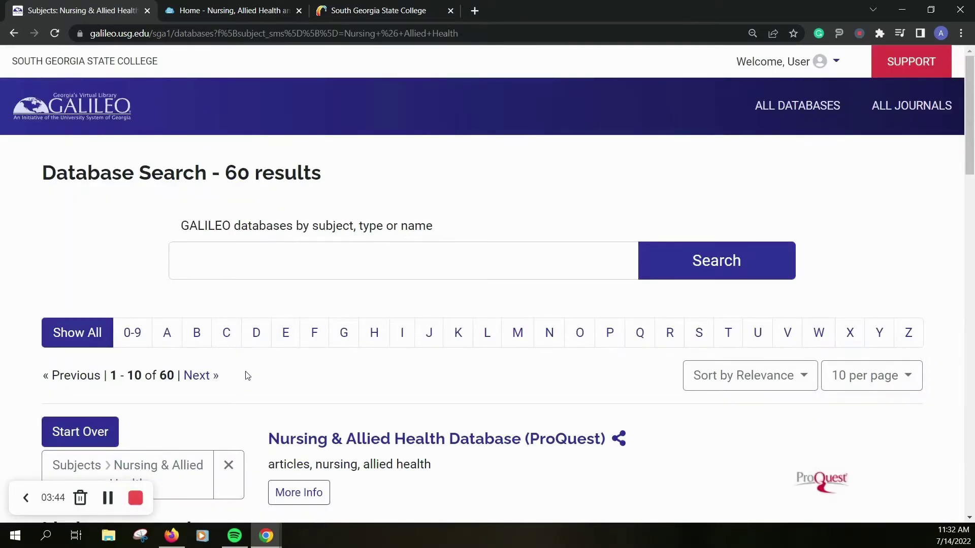
scroll(247, 375, "down", 2)
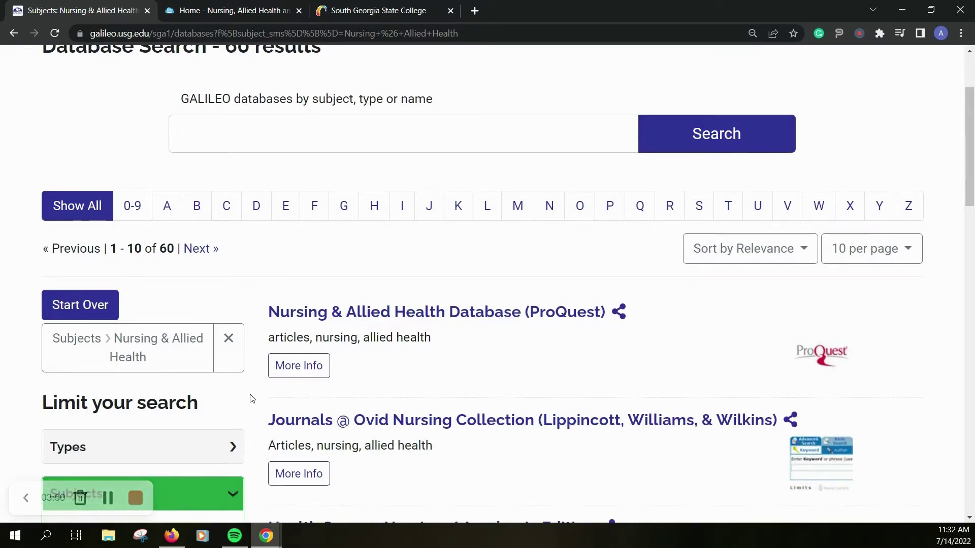
scroll(251, 398, "down", 1)
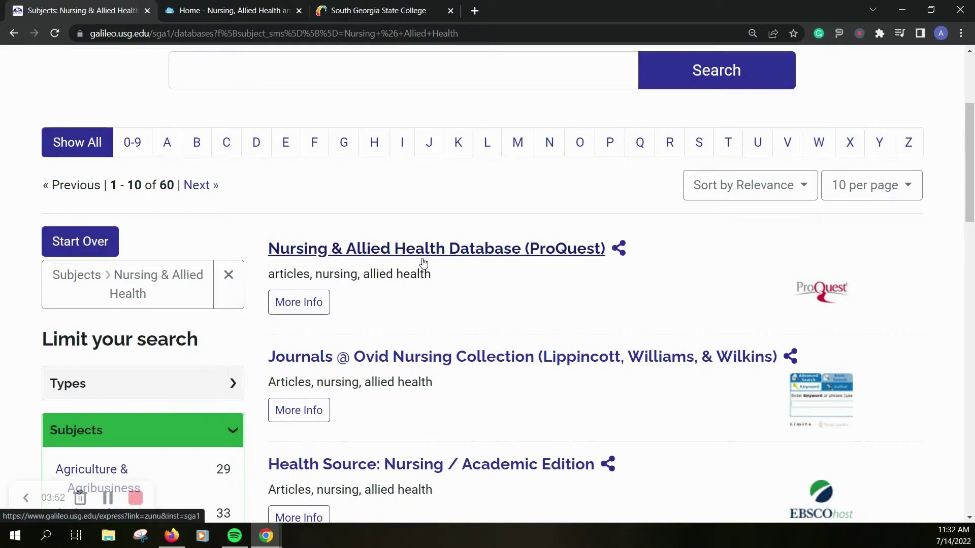
scroll(452, 284, "down", 1)
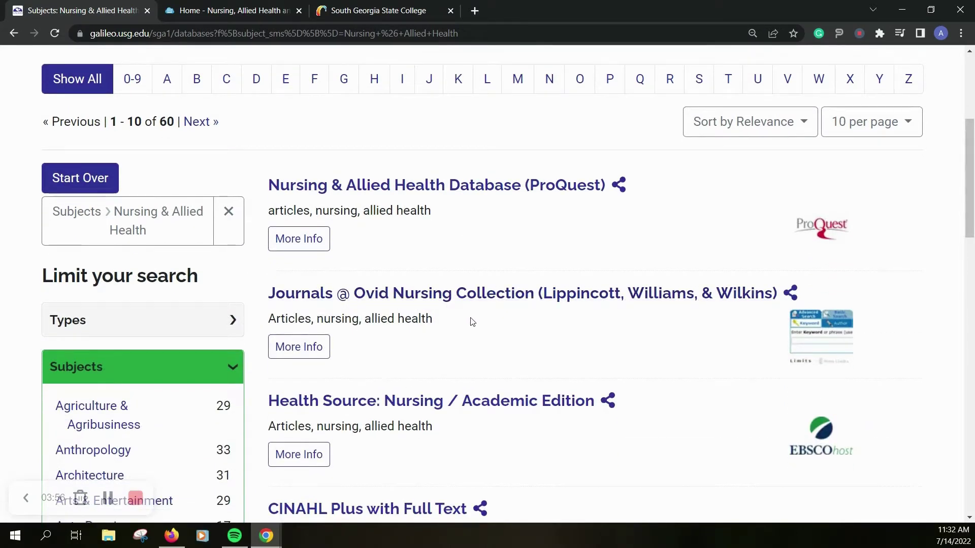
scroll(648, 350, "down", 3)
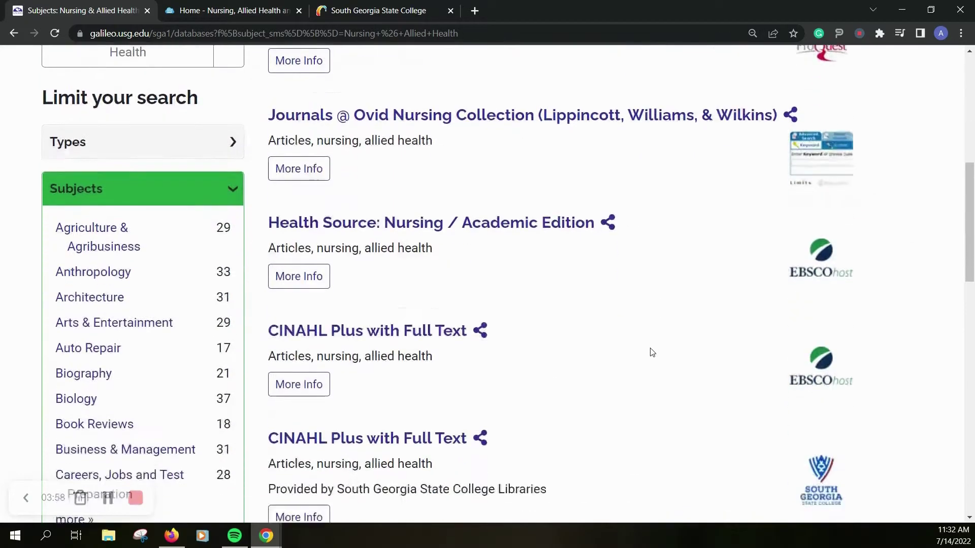
scroll(652, 353, "down", 6)
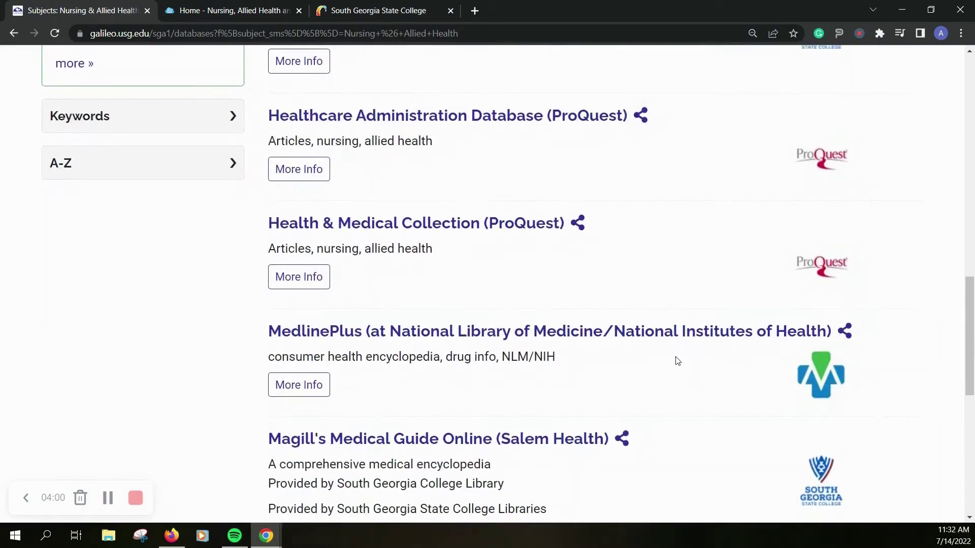
scroll(676, 360, "down", 5)
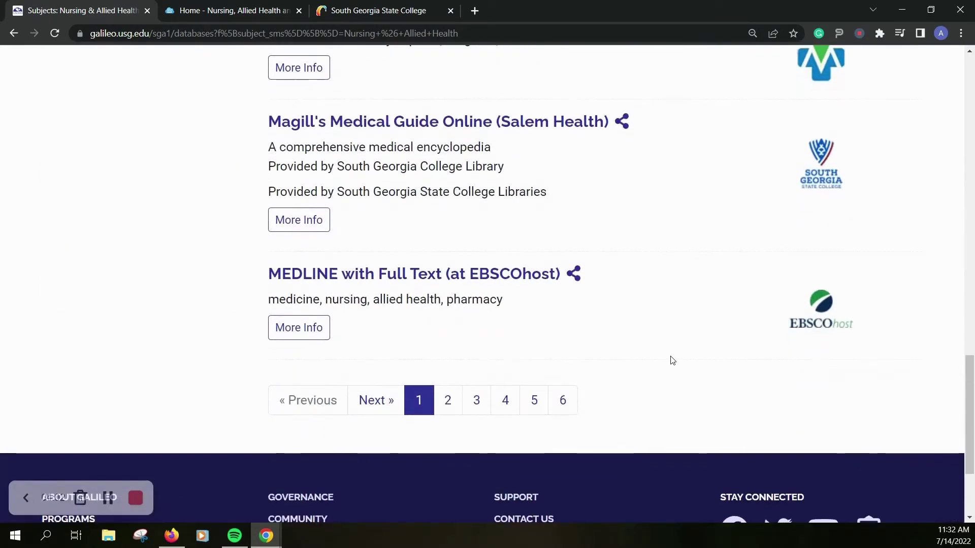
scroll(672, 359, "up", 10)
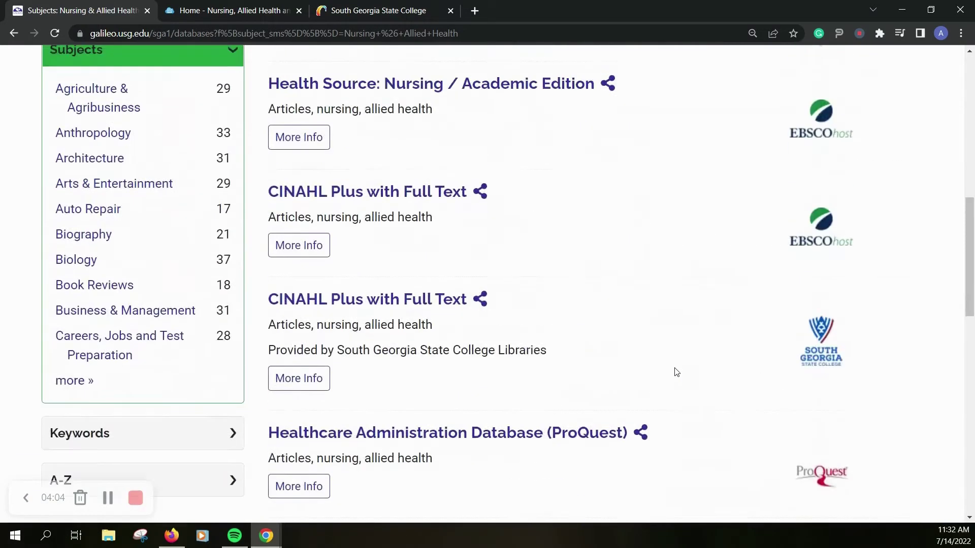
scroll(676, 372, "up", 9)
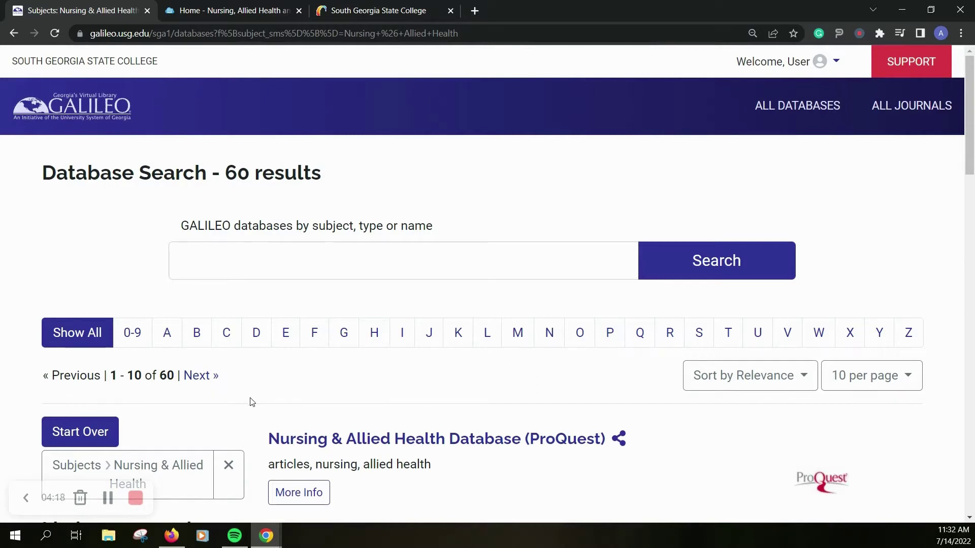
Step: Return to the Nursing LibGuide and review its recommended databases, Academic Search Complete through TOXNET
left_click(238, 9)
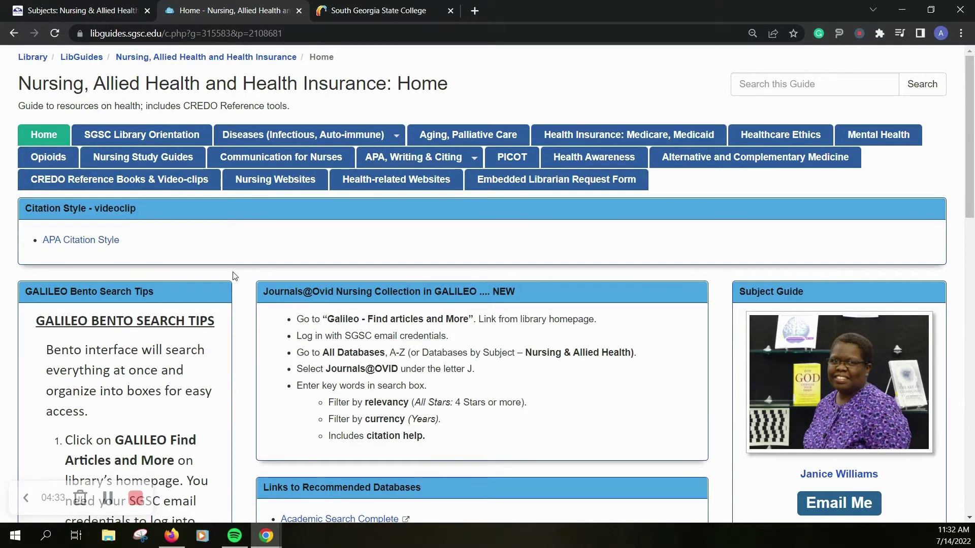
scroll(236, 276, "down", 1)
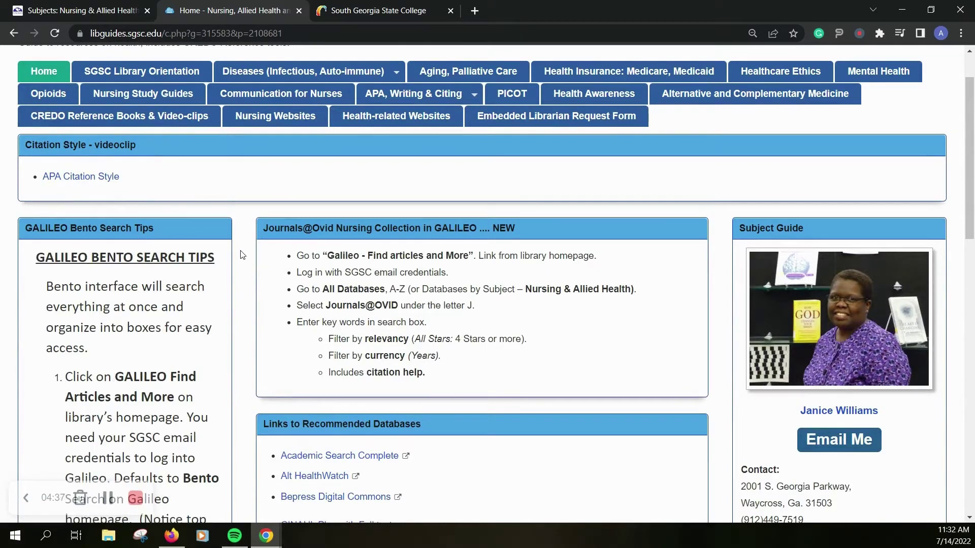
scroll(242, 255, "down", 1)
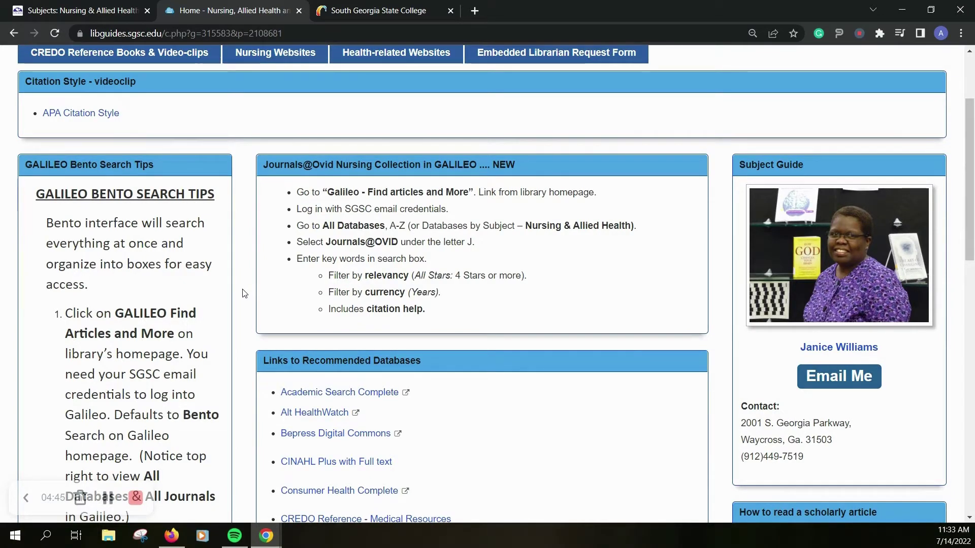
scroll(239, 298, "down", 4)
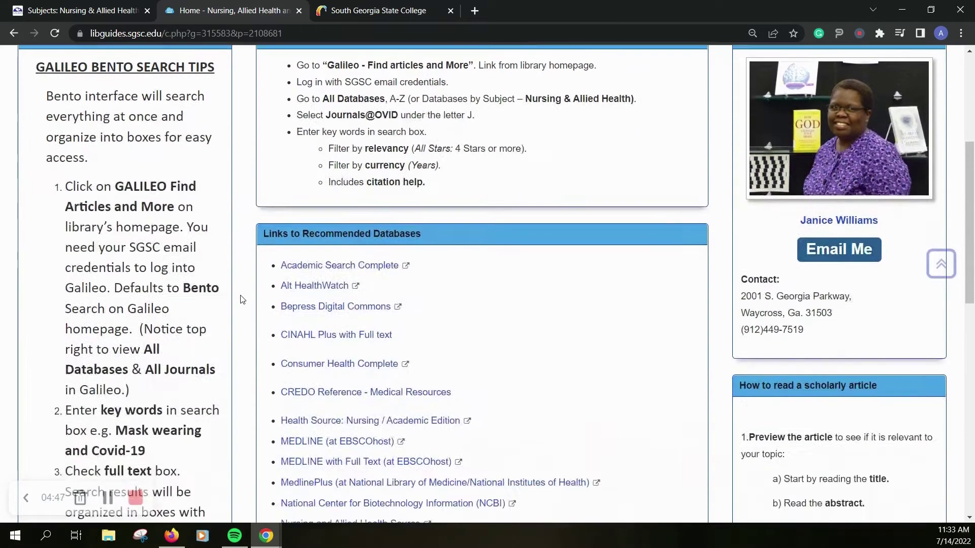
scroll(241, 300, "down", 4)
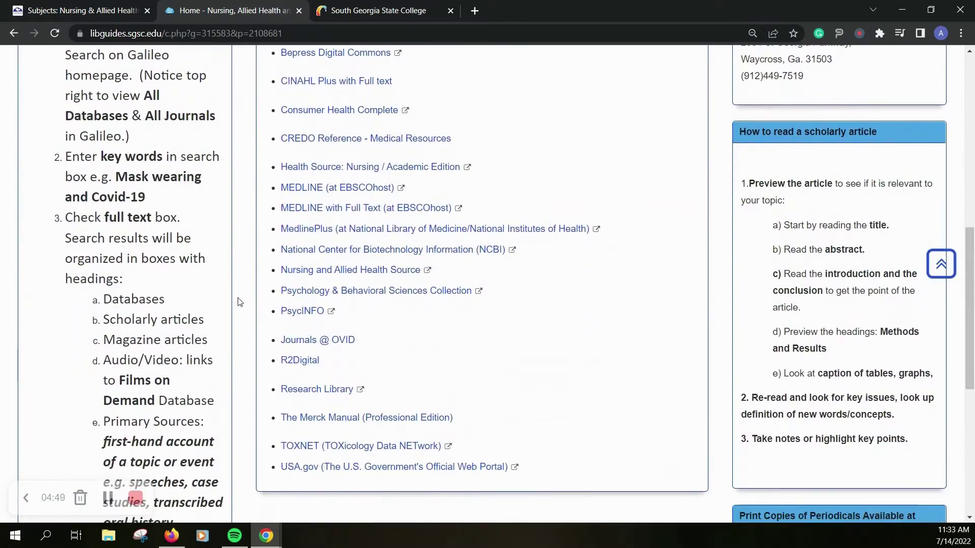
scroll(239, 302, "down", 3)
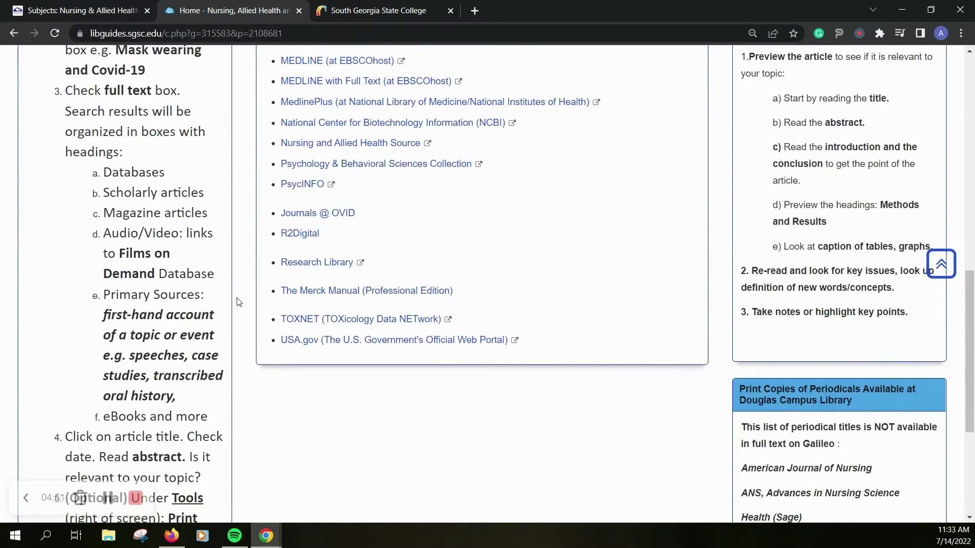
scroll(239, 302, "up", 4)
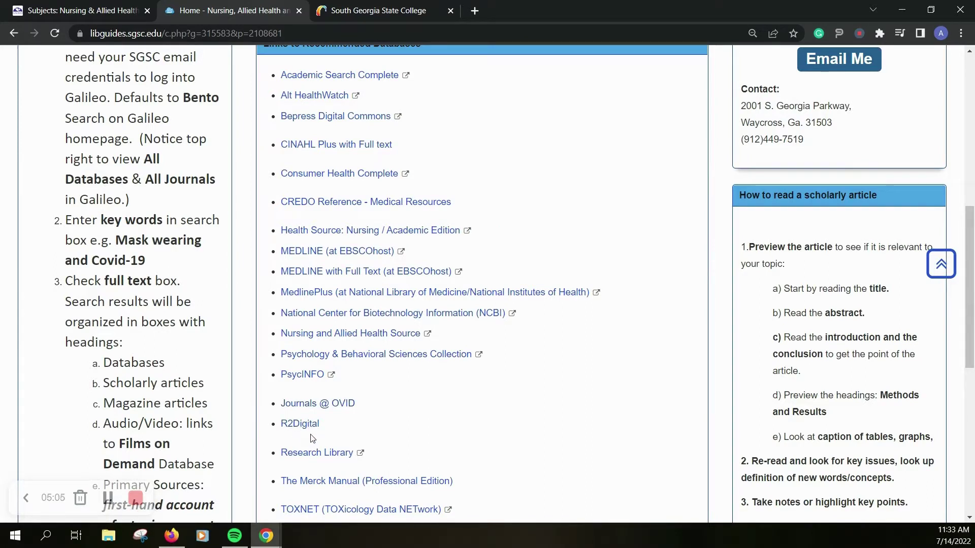
Step: Open R2Digital and Journals @ OVID from the guide, each in its own new tab
right_click(303, 423)
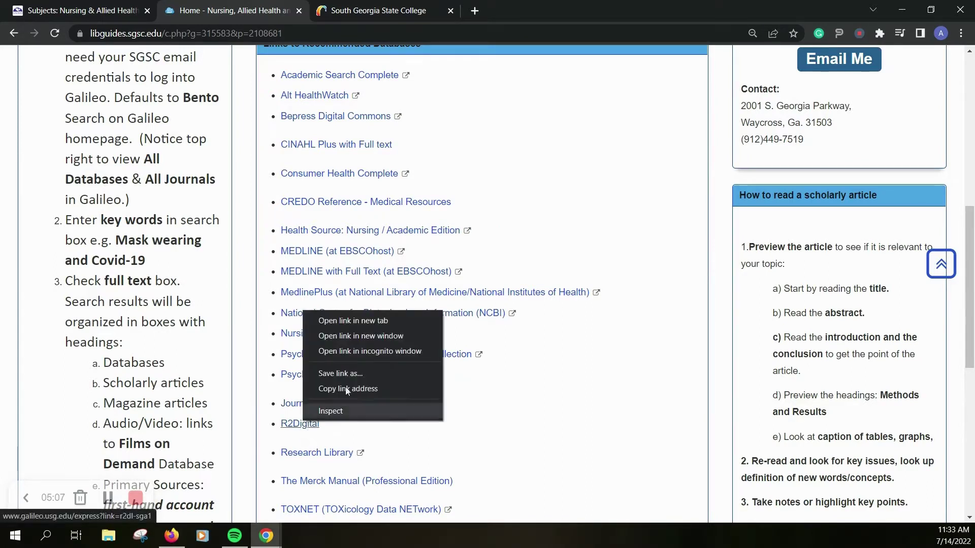
left_click(378, 321)
right_click(326, 403)
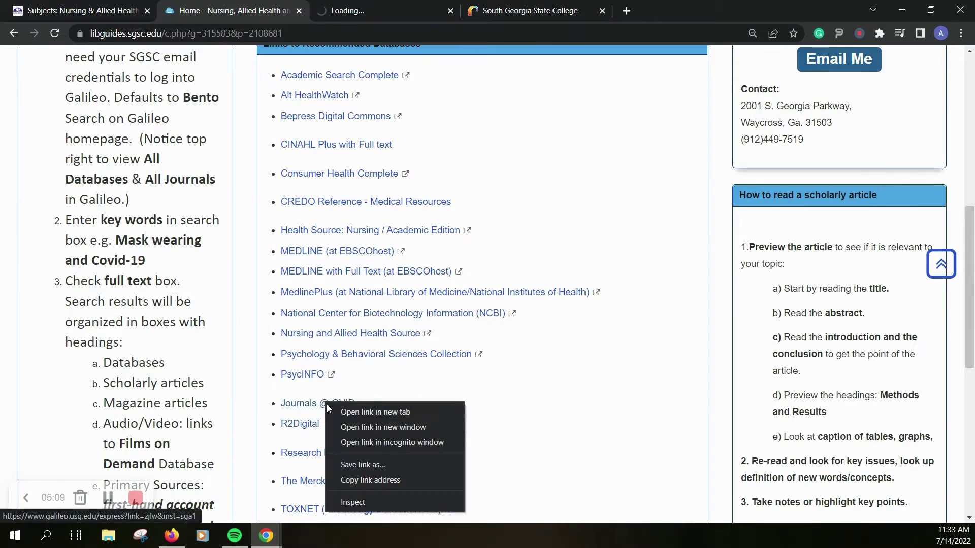
left_click(338, 412)
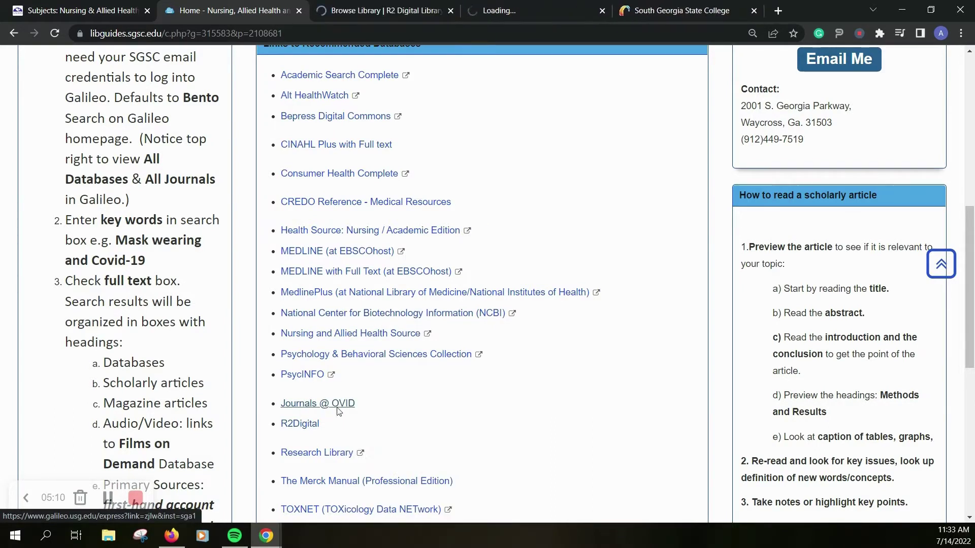
Step: In R2 Digital Library, filter to the Nursing practice area and list the Family Nursing books
left_click(373, 11)
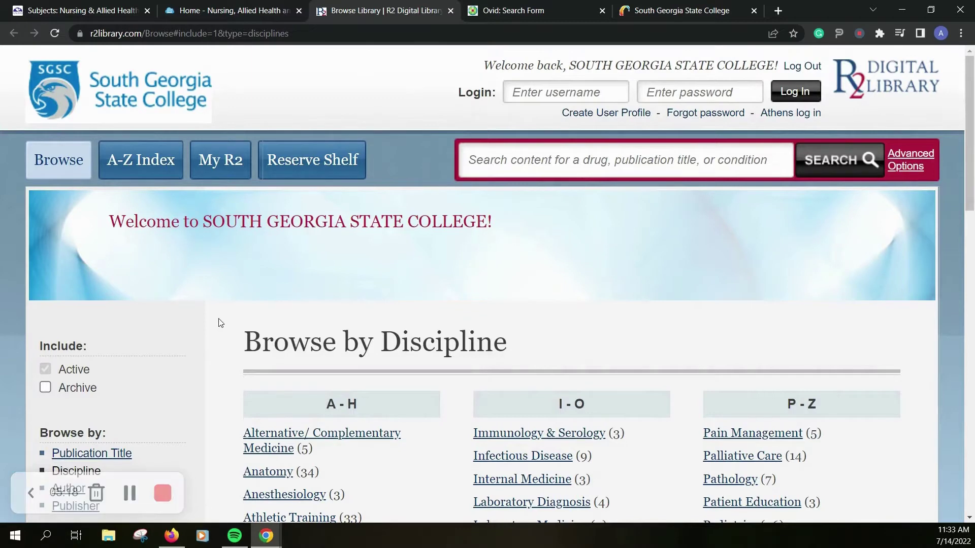
scroll(221, 323, "down", 1)
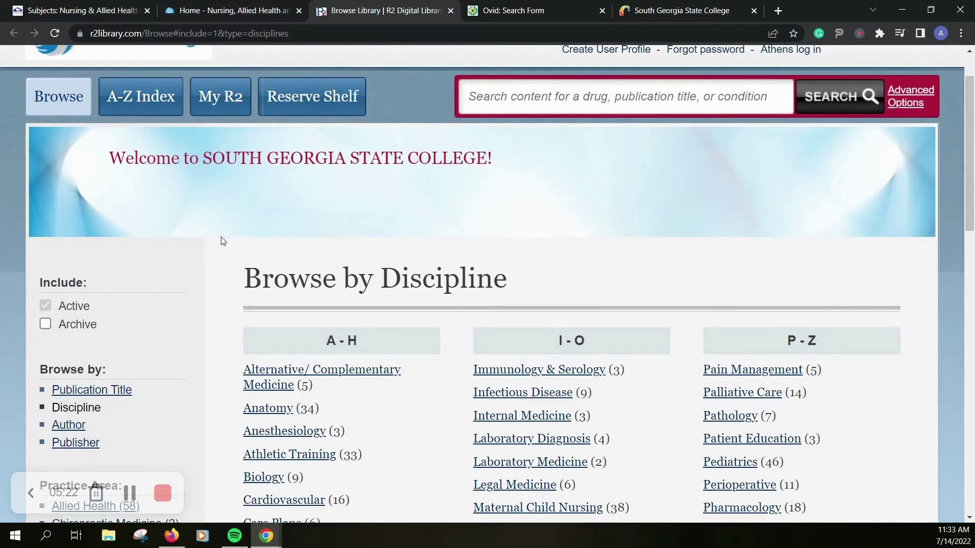
scroll(223, 244, "down", 1)
scroll(215, 252, "down", 1)
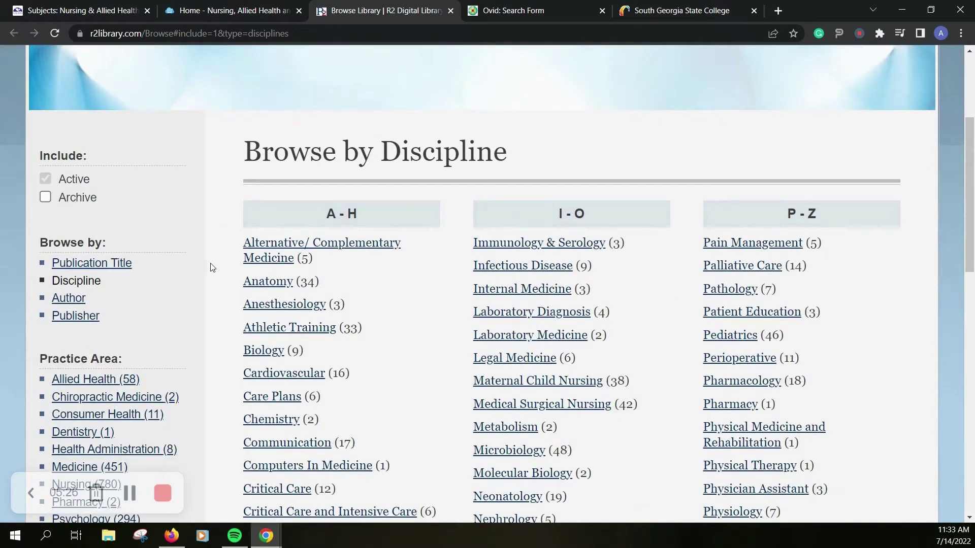
scroll(214, 268, "down", 1)
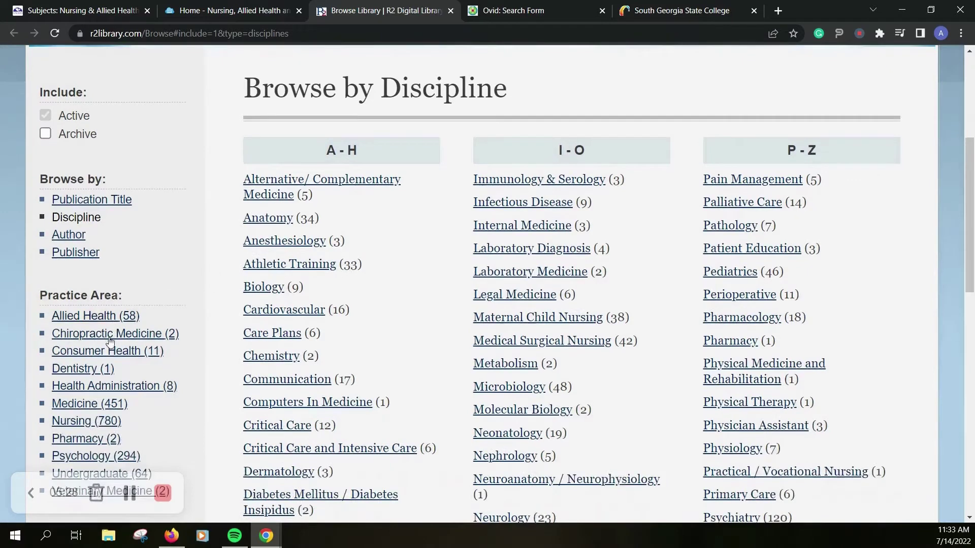
scroll(108, 347, "down", 1)
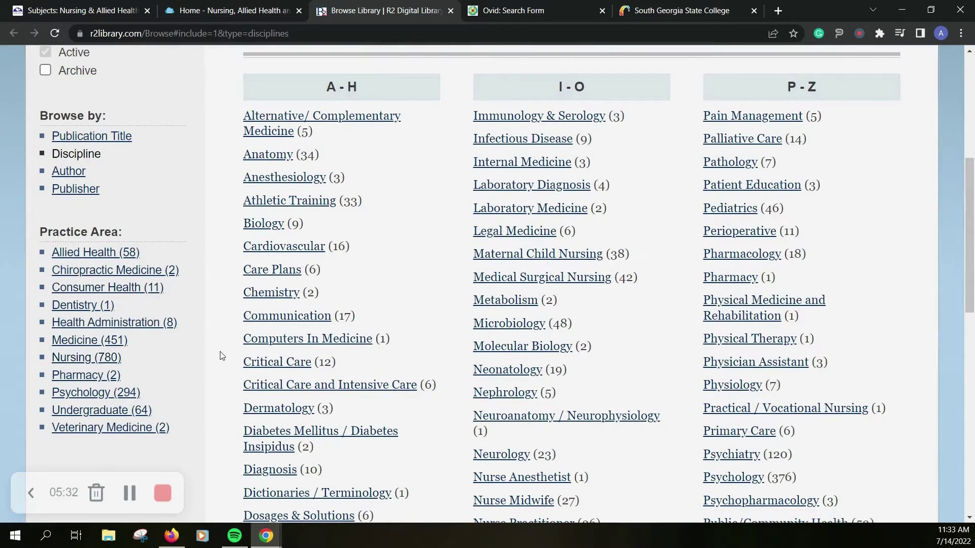
scroll(221, 355, "up", 1)
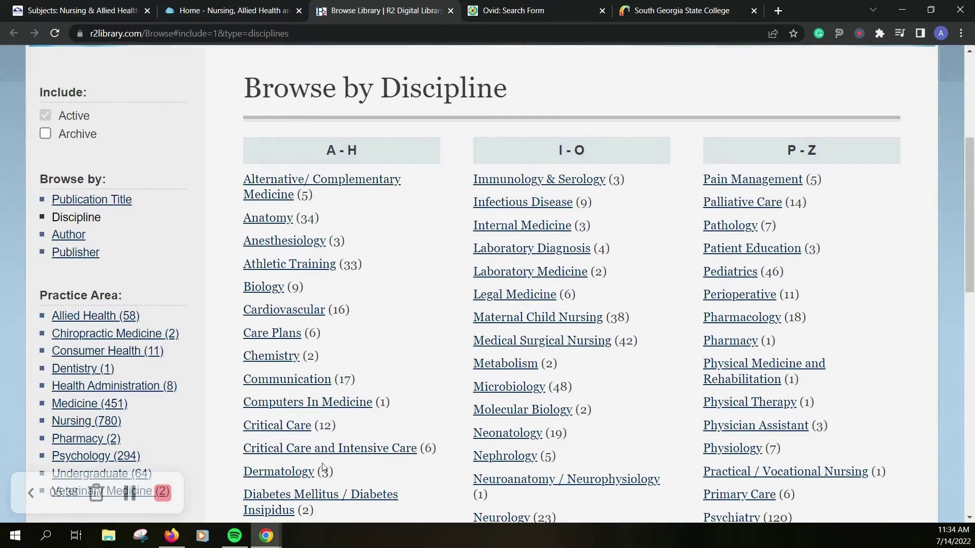
left_click(96, 421)
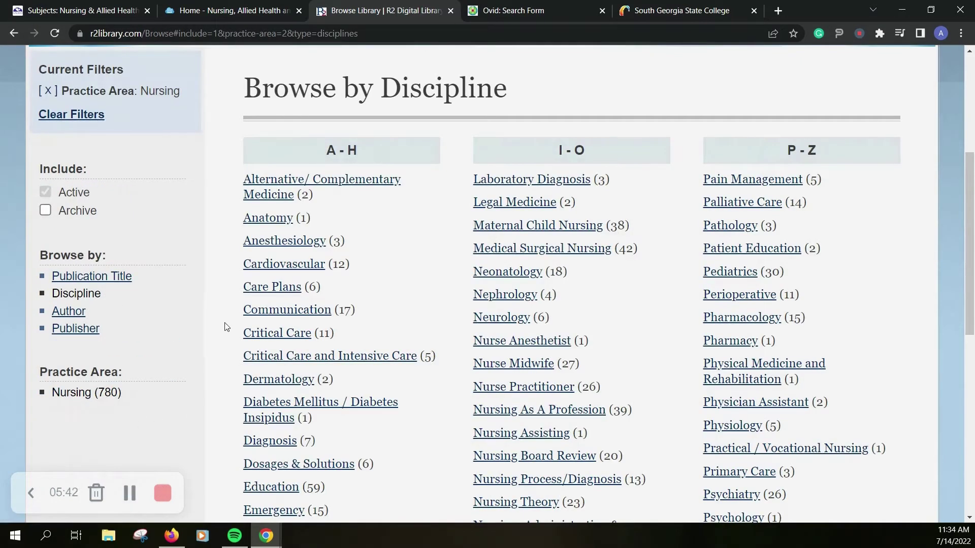
scroll(213, 315, "down", 3)
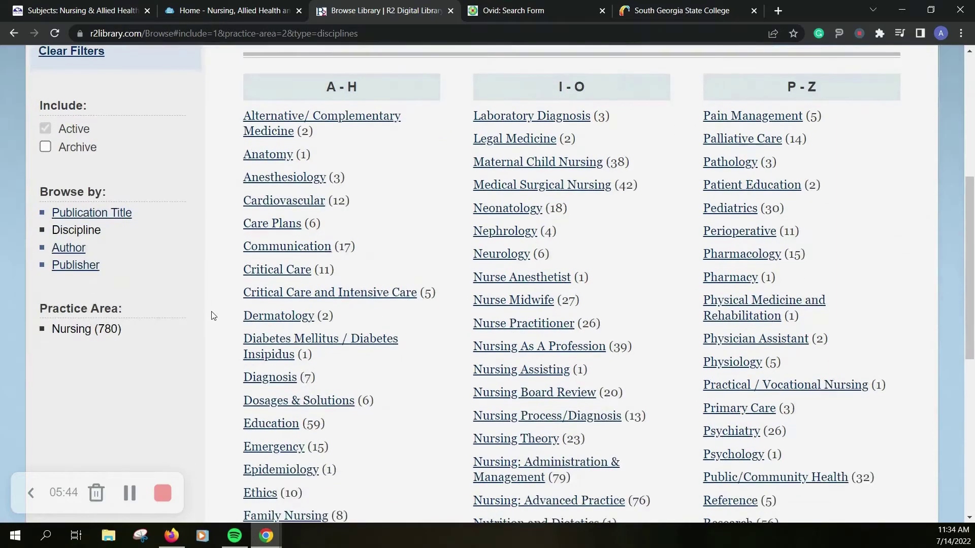
scroll(212, 316, "down", 2)
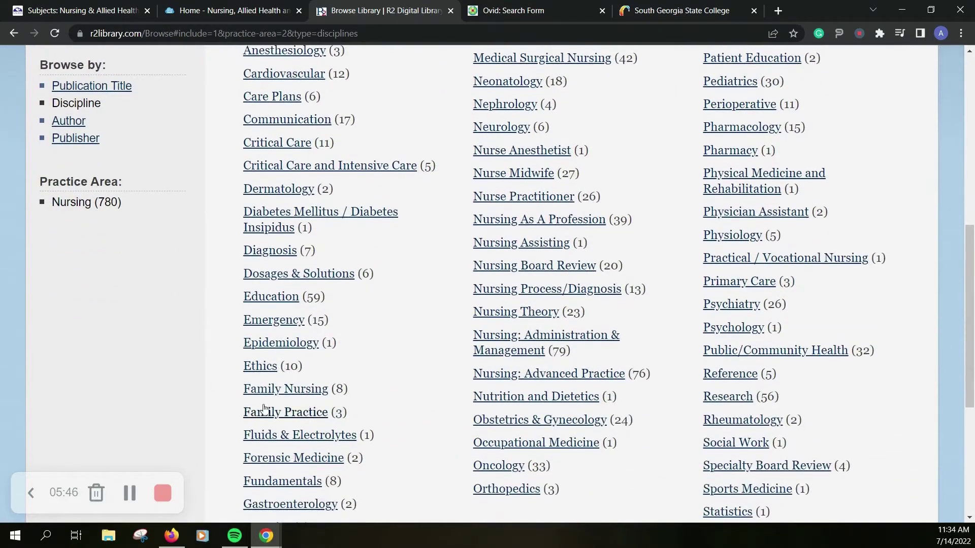
left_click(278, 396)
scroll(221, 253, "up", 5)
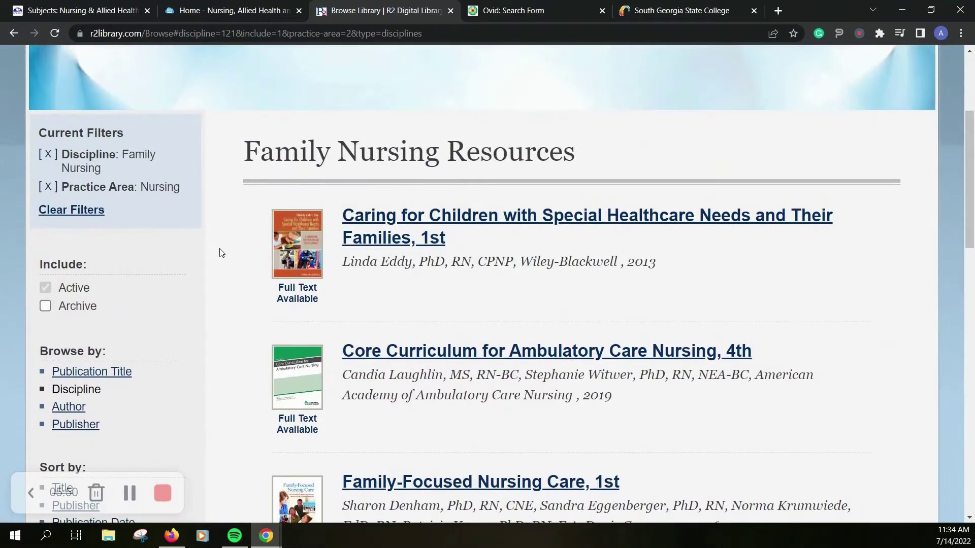
scroll(221, 252, "down", 5)
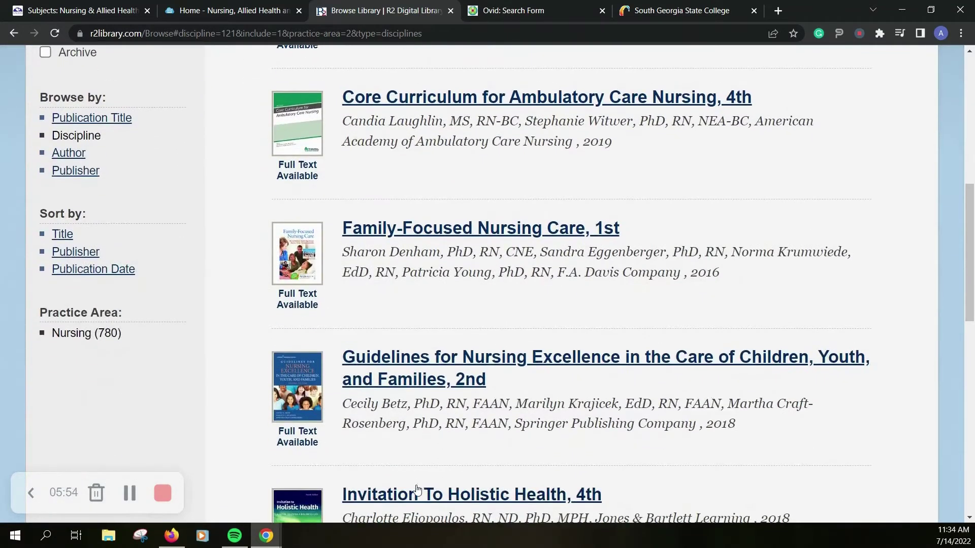
left_click(432, 378)
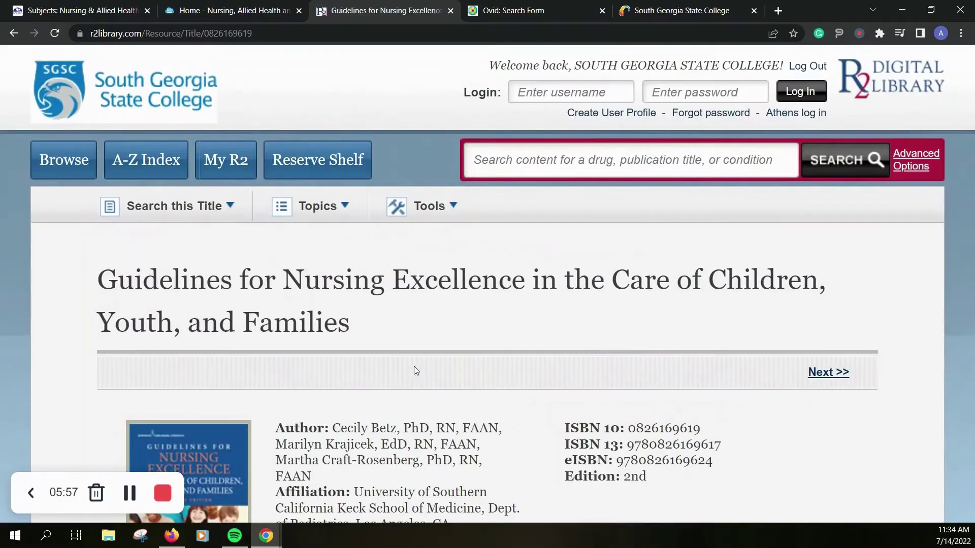
scroll(403, 360, "down", 3)
scroll(477, 371, "down", 2)
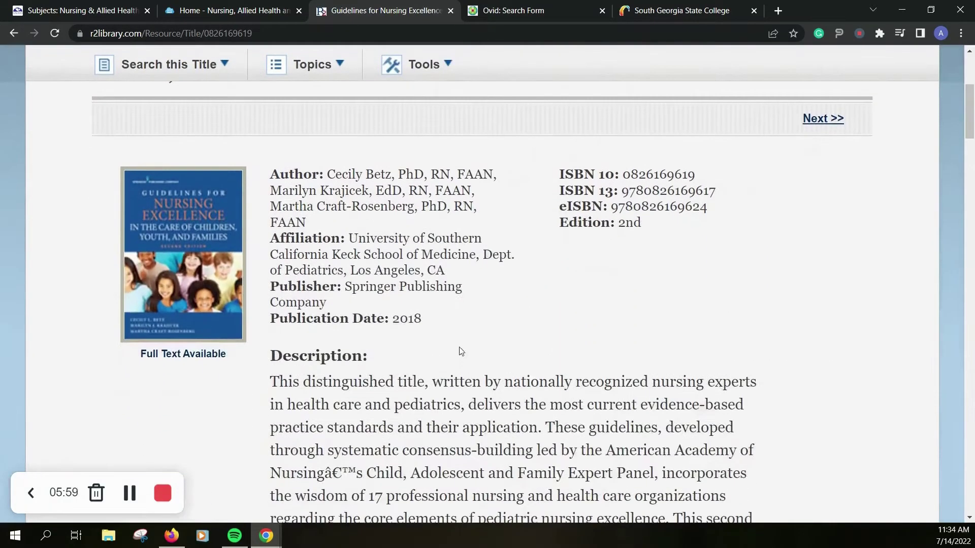
scroll(195, 380, "down", 11)
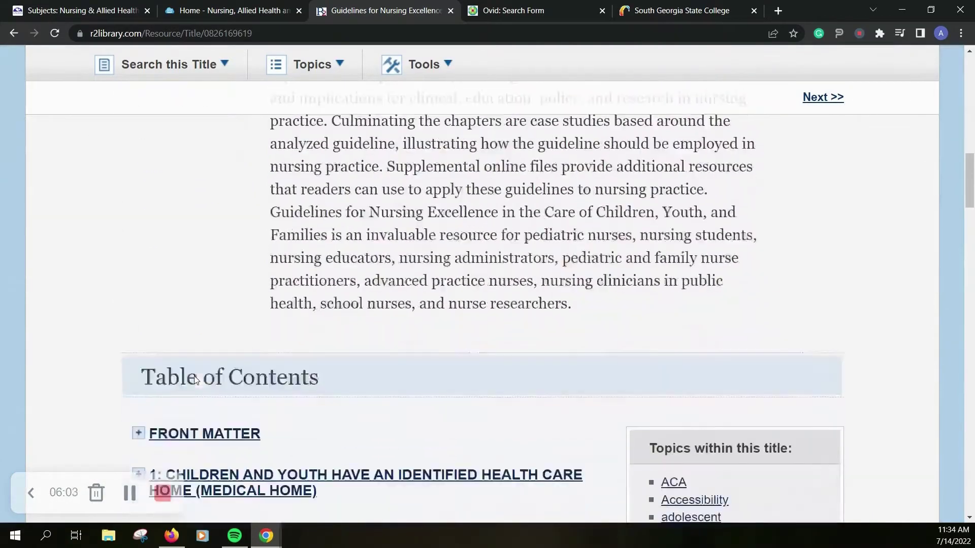
scroll(56, 317, "down", 9)
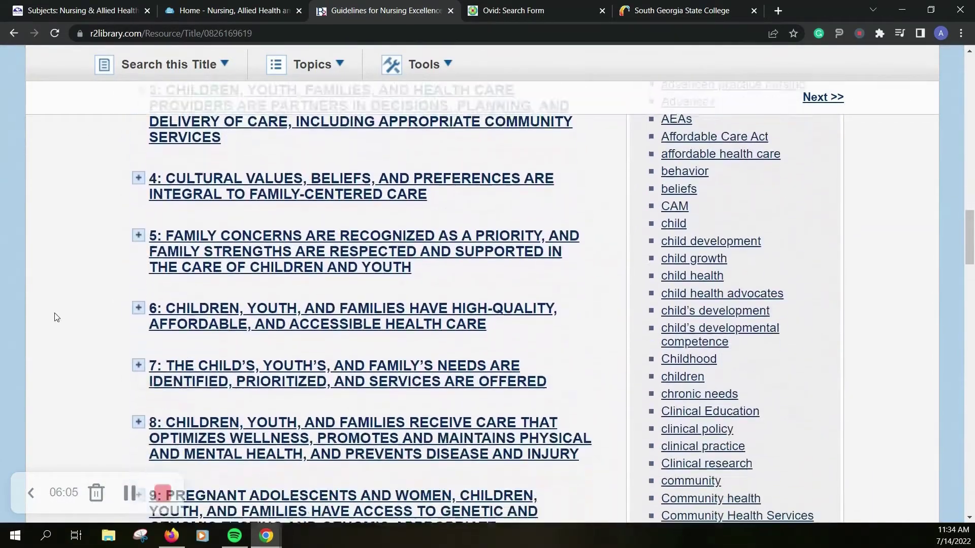
scroll(56, 317, "down", 6)
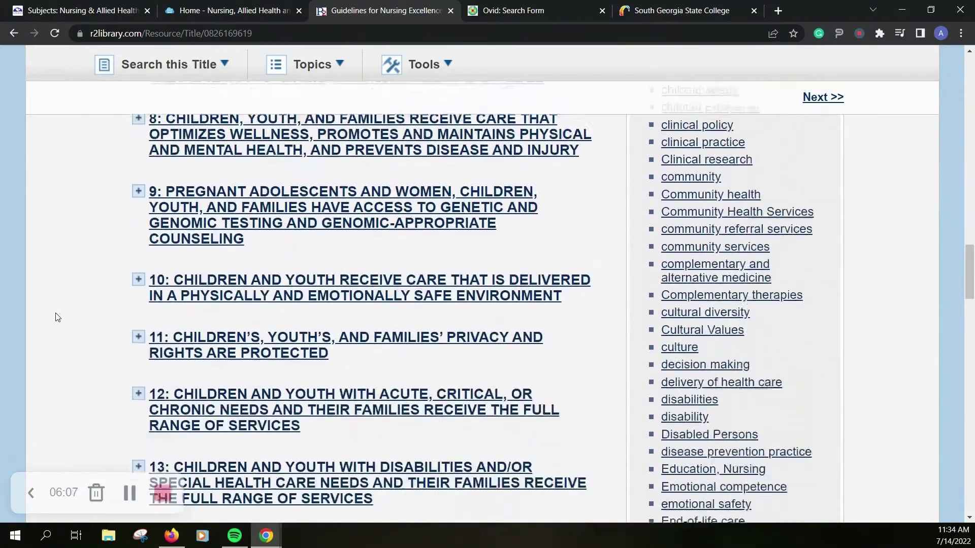
scroll(57, 317, "down", 8)
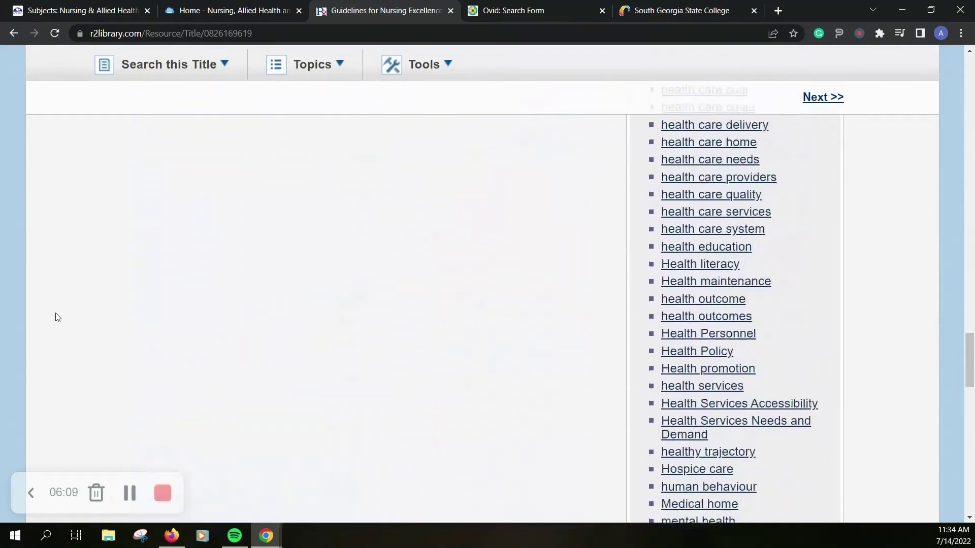
scroll(57, 318, "down", 10)
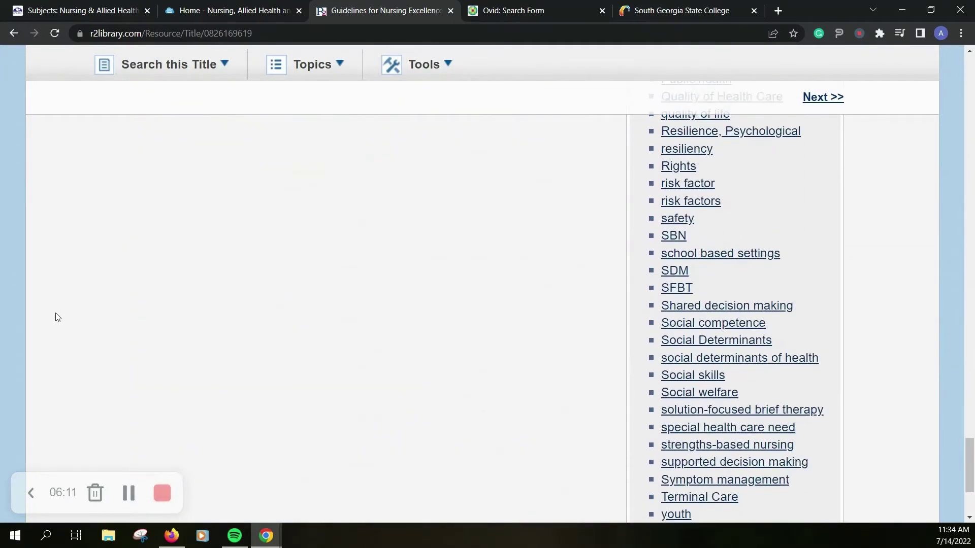
scroll(57, 317, "down", 4)
scroll(65, 318, "up", 9)
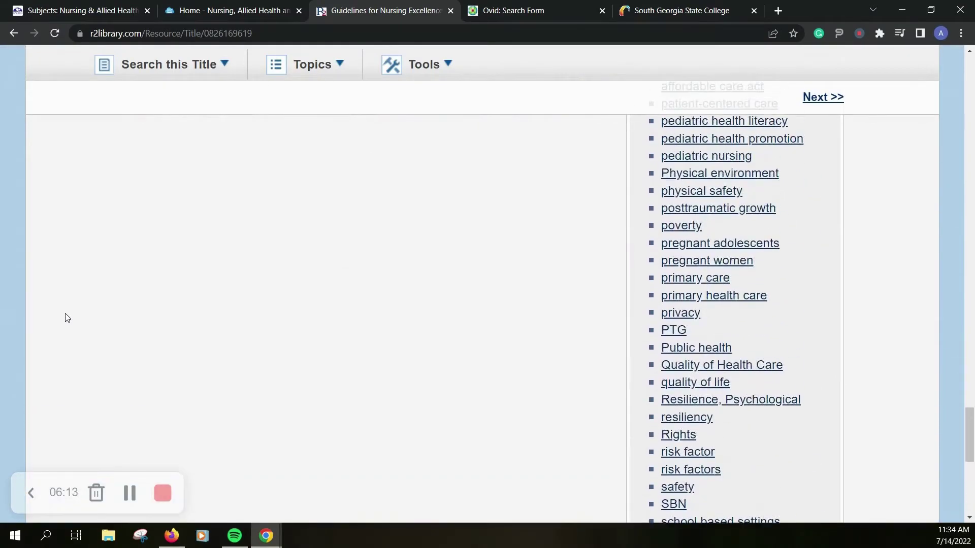
scroll(66, 318, "up", 10)
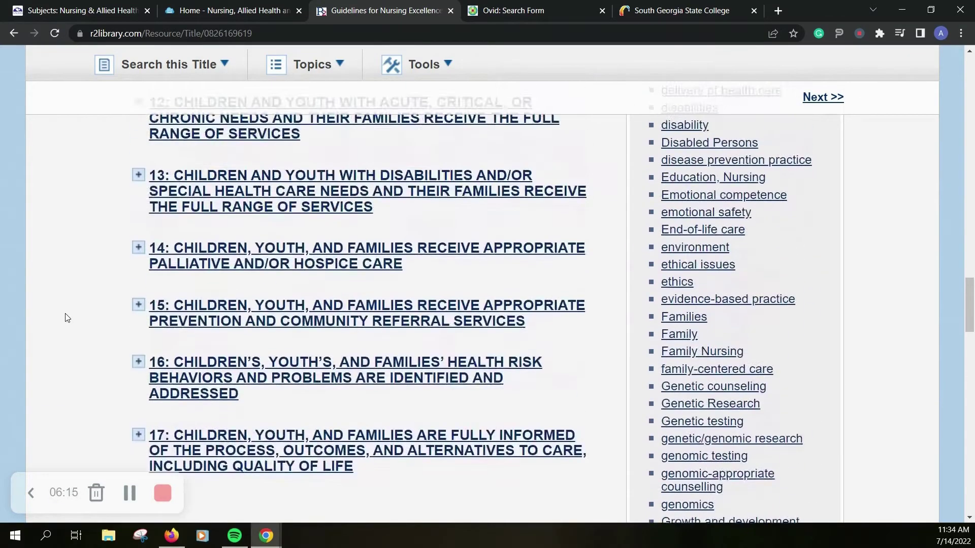
scroll(66, 318, "up", 10)
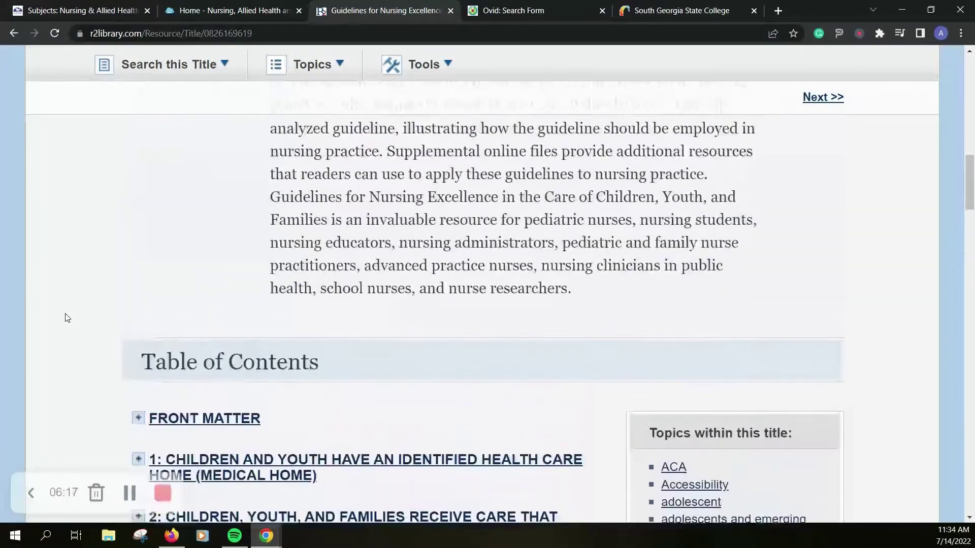
scroll(66, 318, "up", 8)
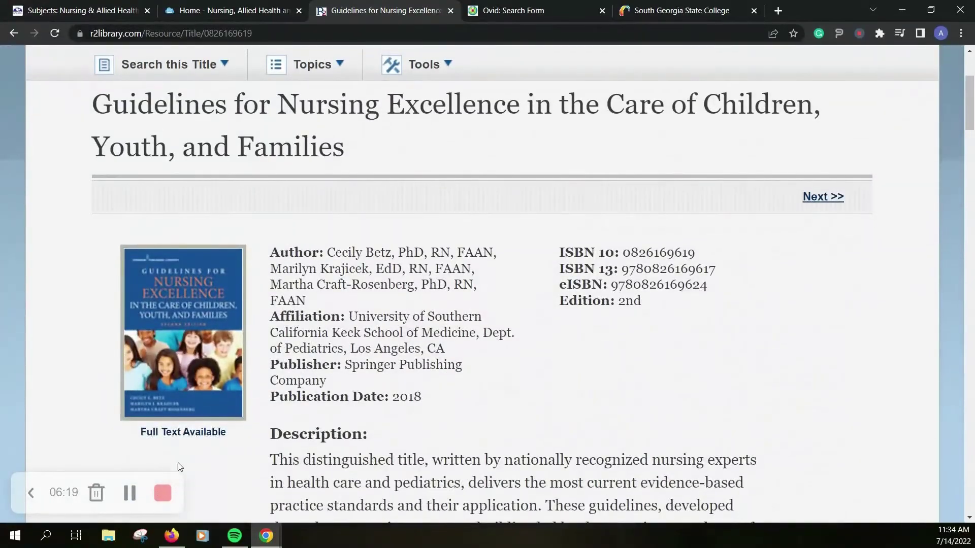
scroll(417, 365, "up", 4)
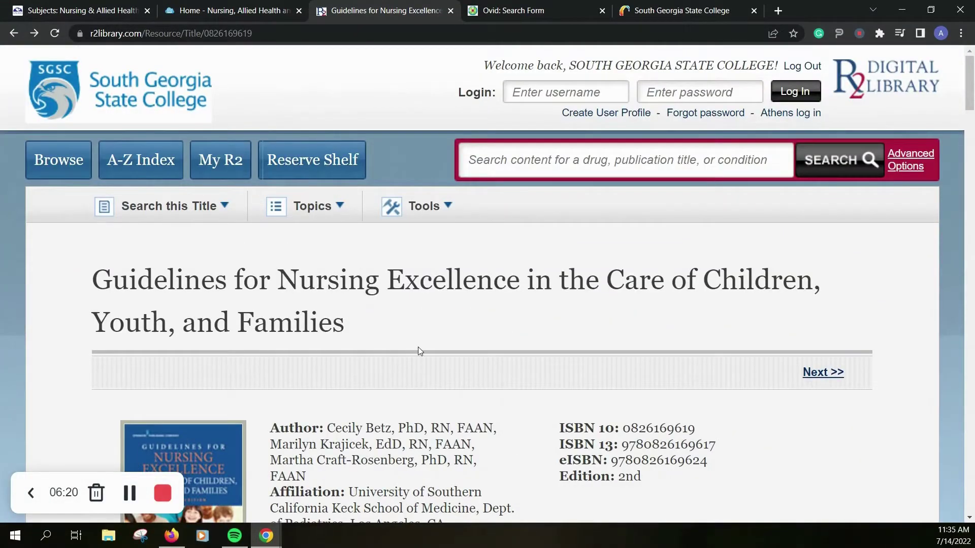
left_click(419, 211)
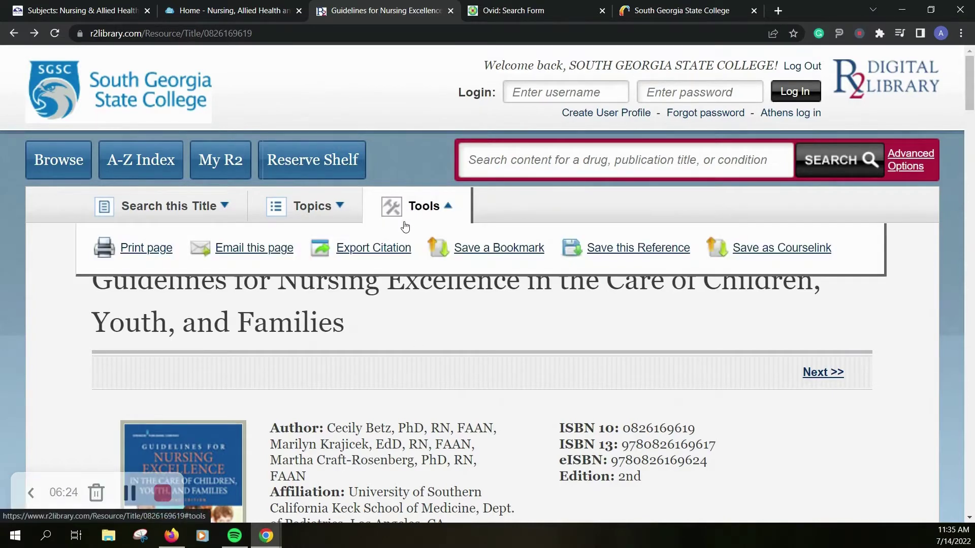
left_click(377, 257)
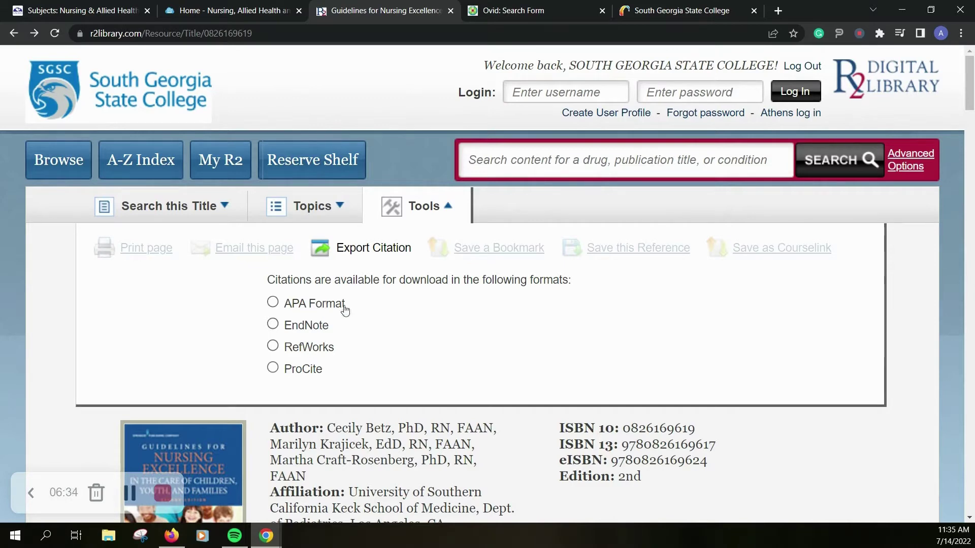
left_click(415, 208)
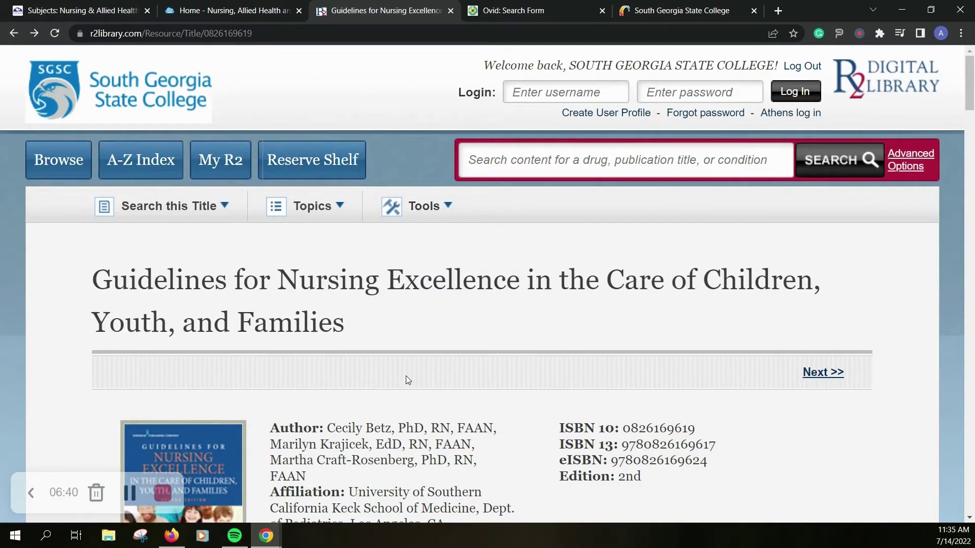
scroll(405, 380, "down", 3)
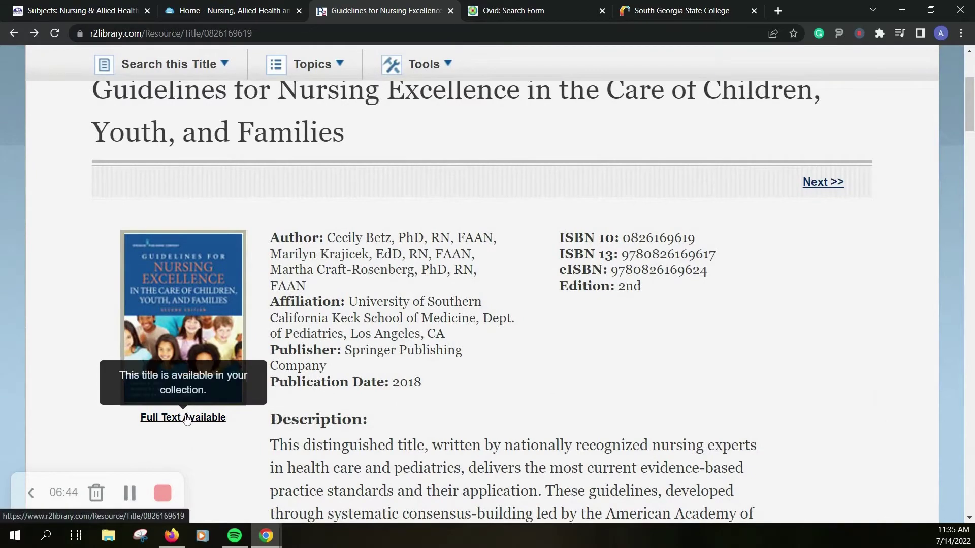
scroll(378, 381, "up", 2)
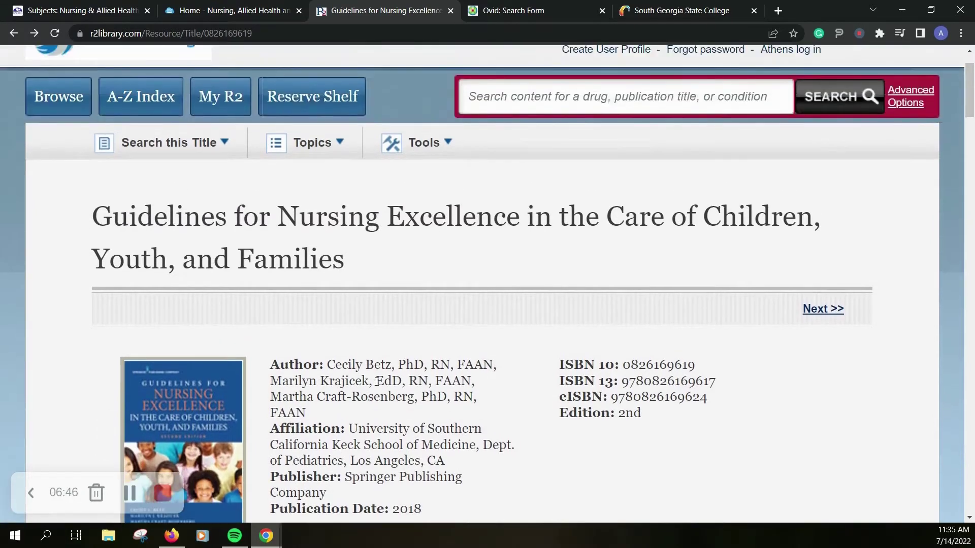
Step: Search the Guidelines for Nursing Excellence book for 'children' and review the 129 results
left_click(201, 142)
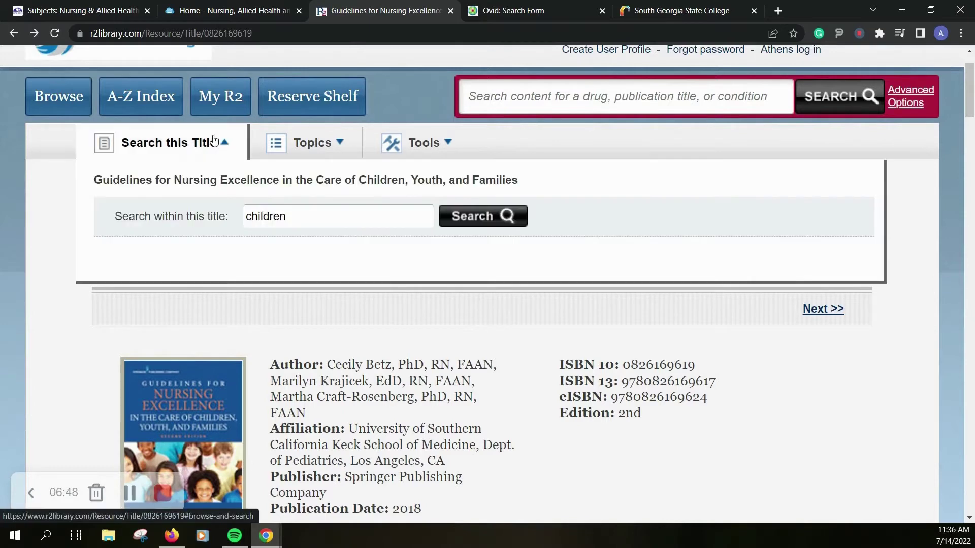
left_click(304, 219)
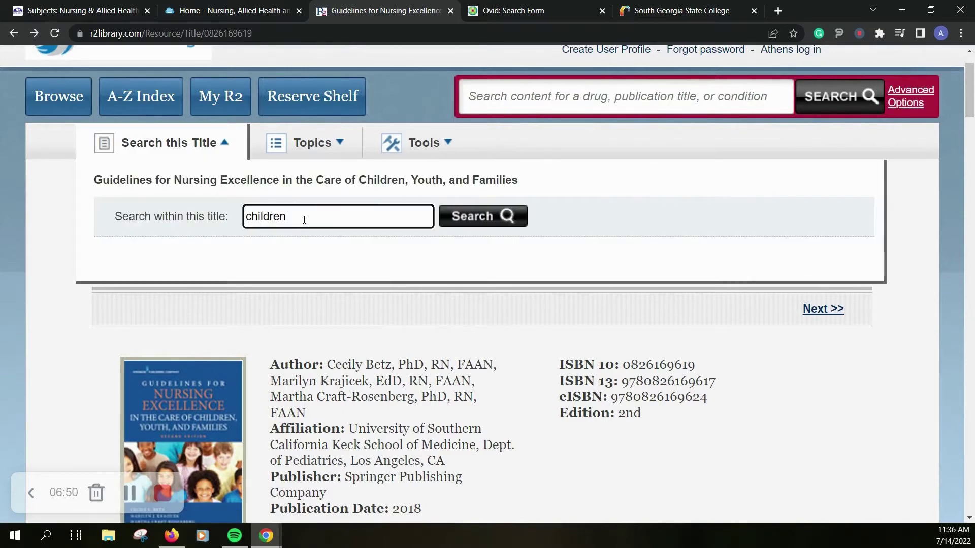
double_click(295, 217)
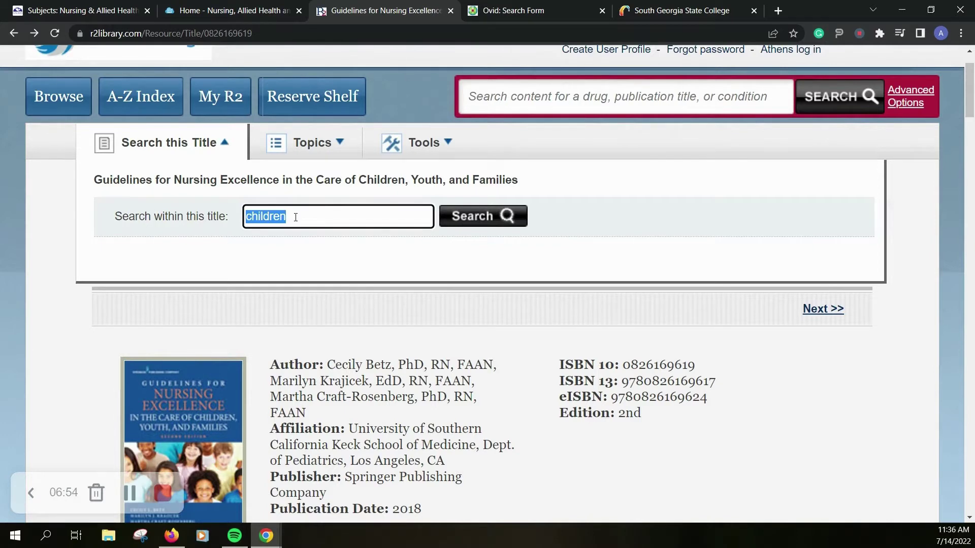
left_click(296, 217)
left_click(495, 221)
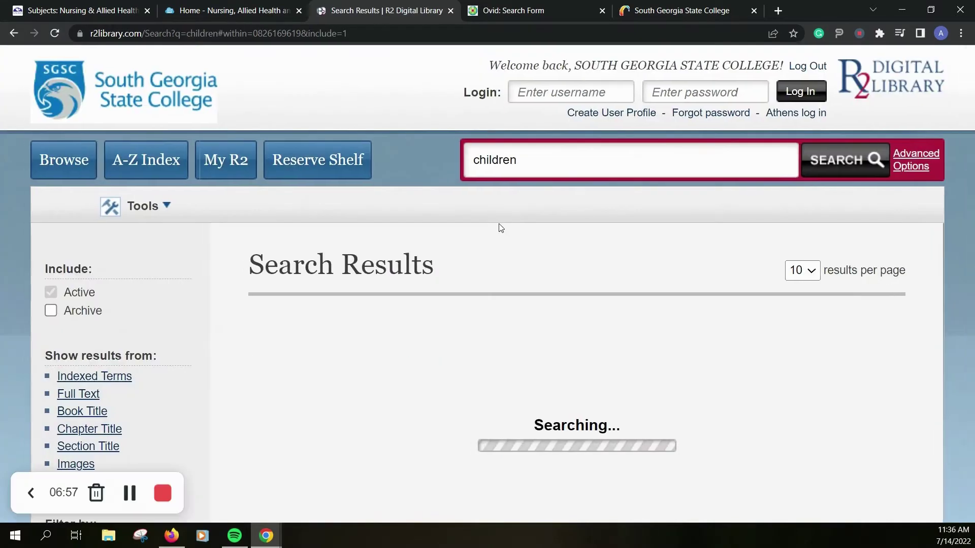
scroll(305, 315, "down", 1)
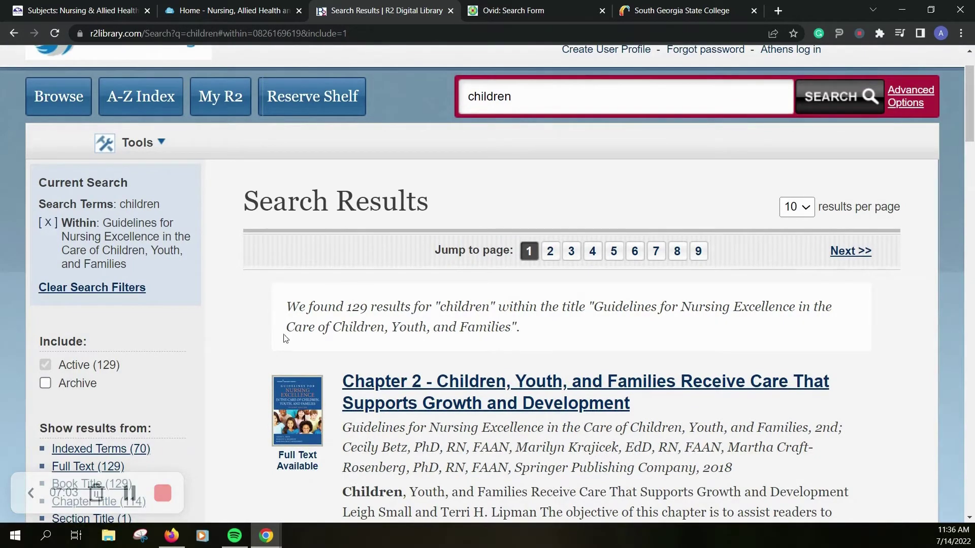
scroll(281, 339, "down", 3)
scroll(491, 330, "down", 6)
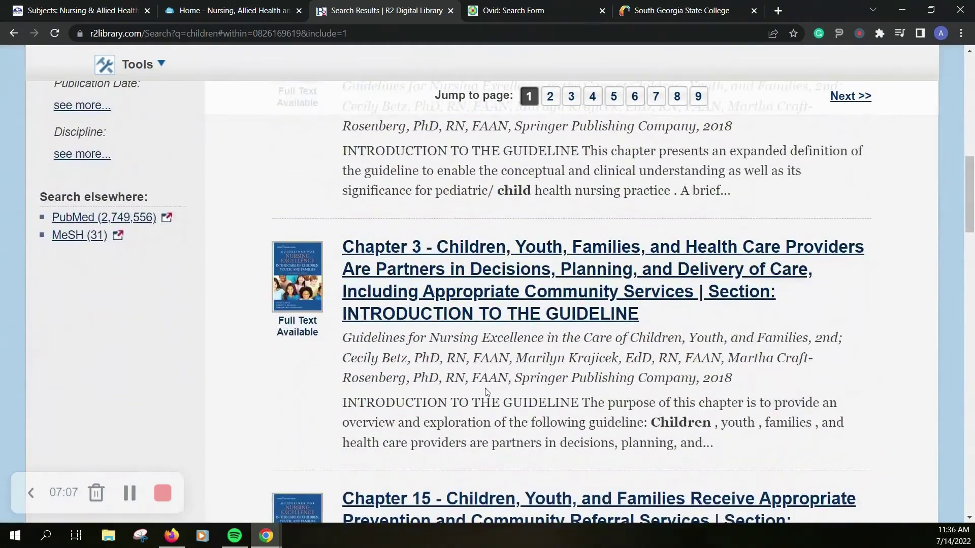
scroll(486, 391, "down", 1)
scroll(480, 385, "up", 6)
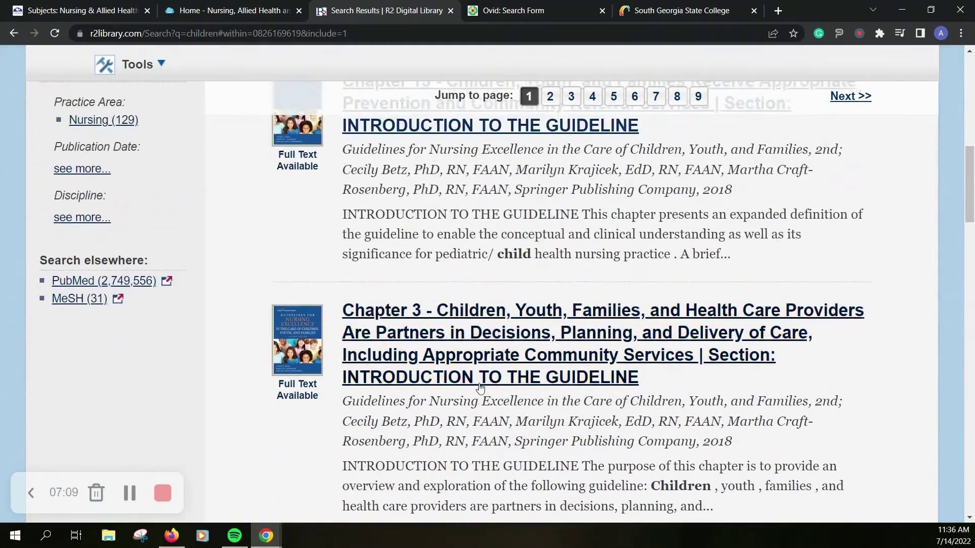
scroll(481, 388, "up", 2)
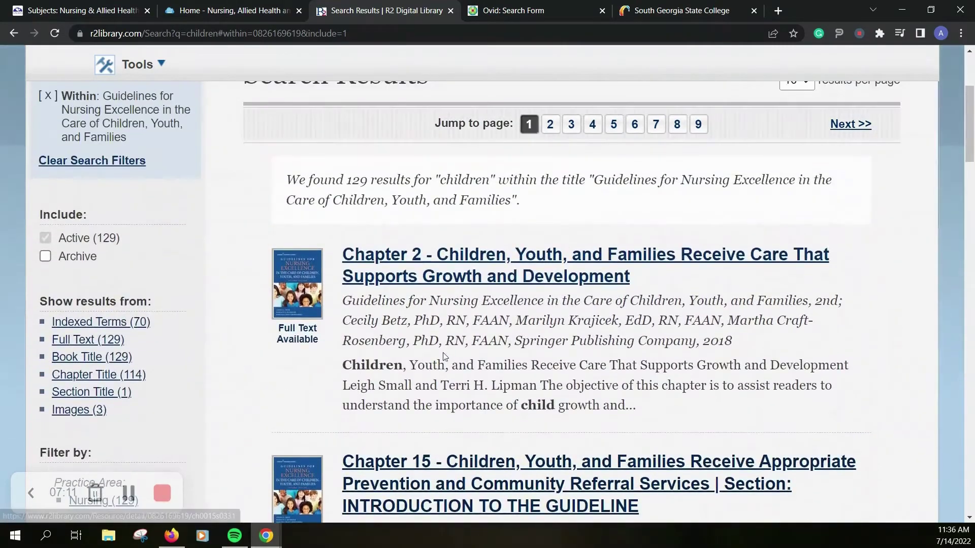
left_click(439, 283)
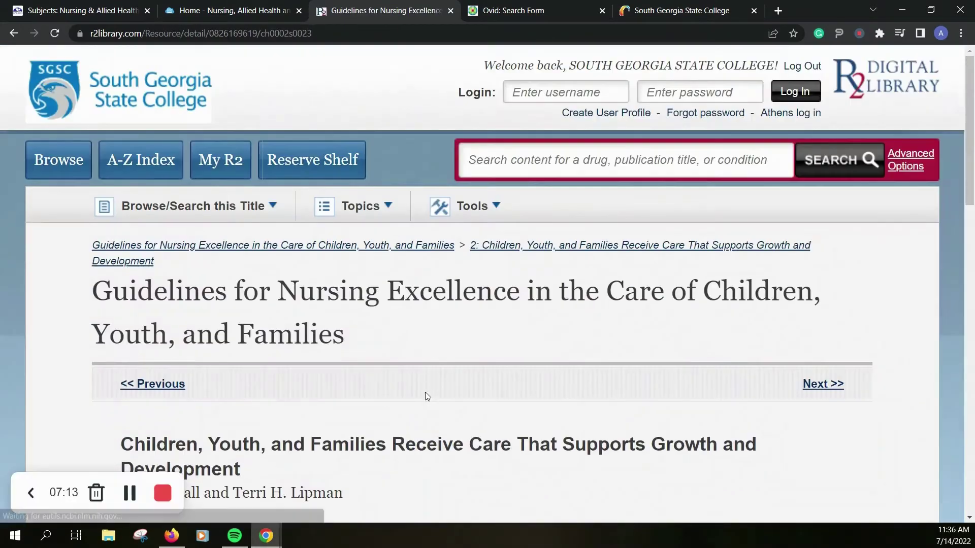
scroll(425, 394, "down", 2)
scroll(159, 352, "down", 2)
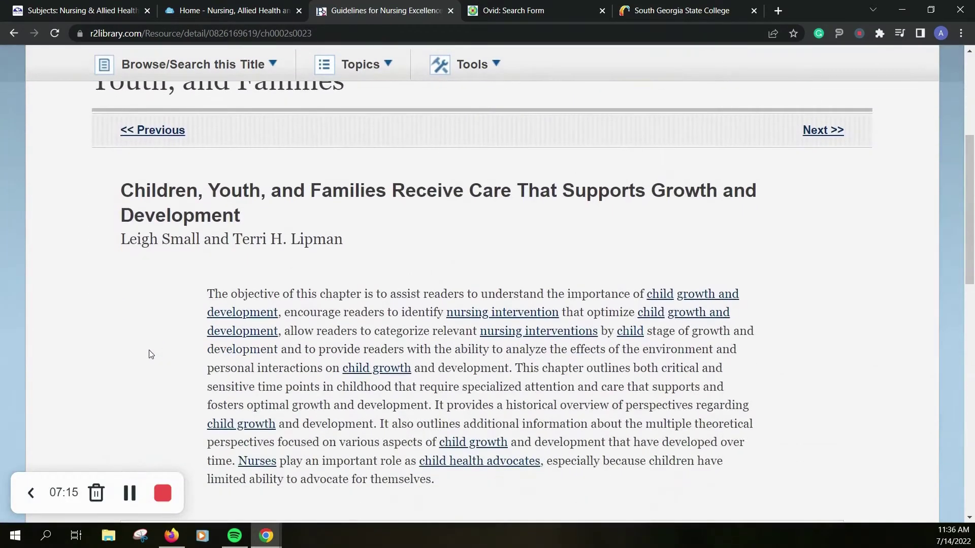
scroll(150, 354, "down", 1)
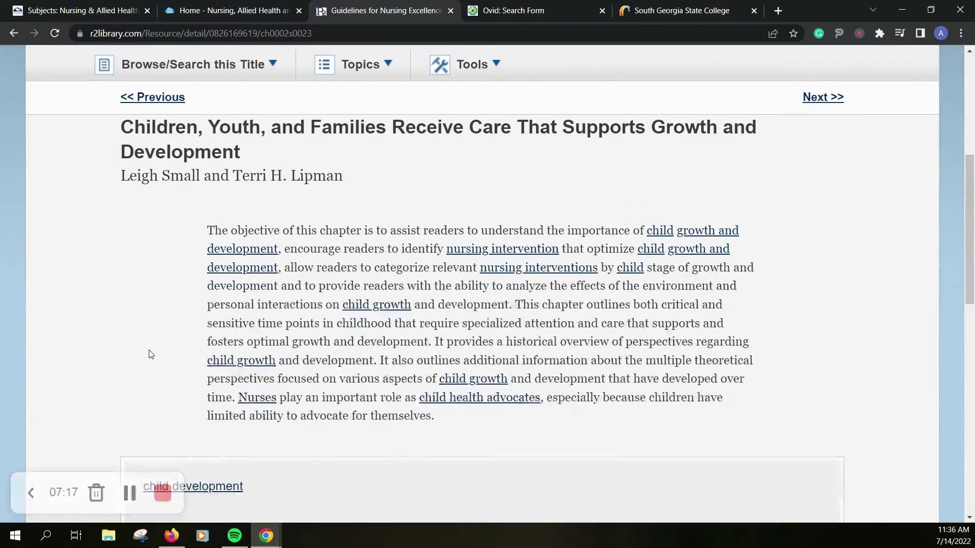
scroll(151, 354, "down", 1)
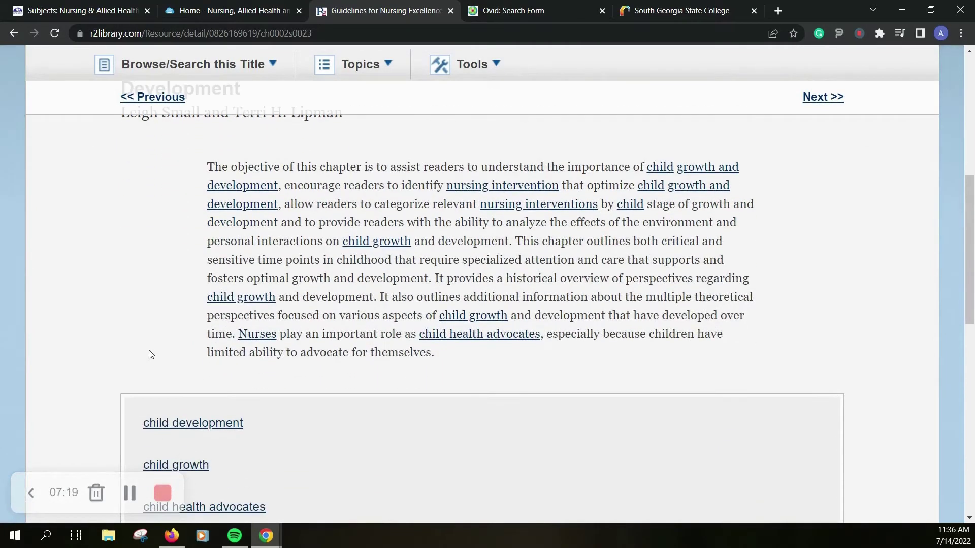
scroll(150, 354, "up", 6)
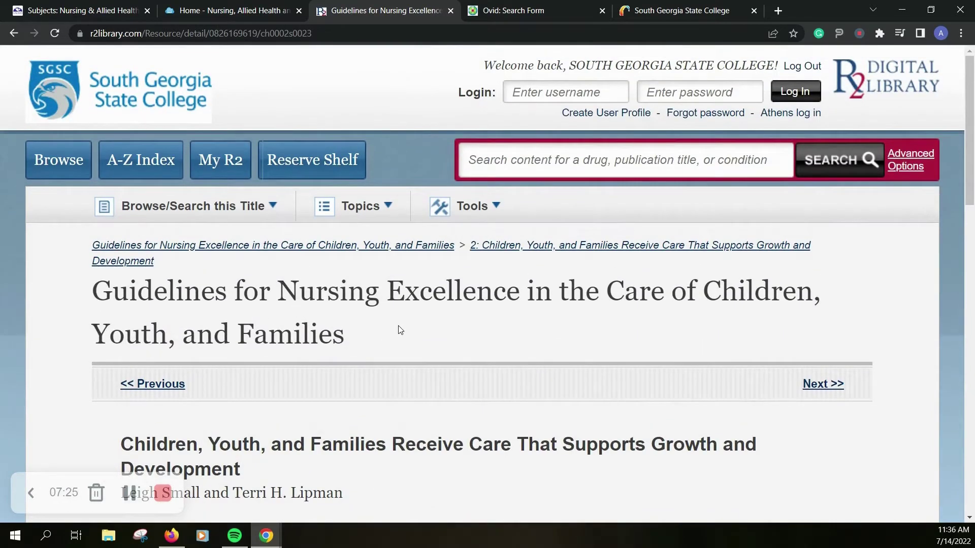
Step: Close the R2 chapter, then run an Ovid Basic Search for 'drug interactions' without related terms
left_click(451, 11)
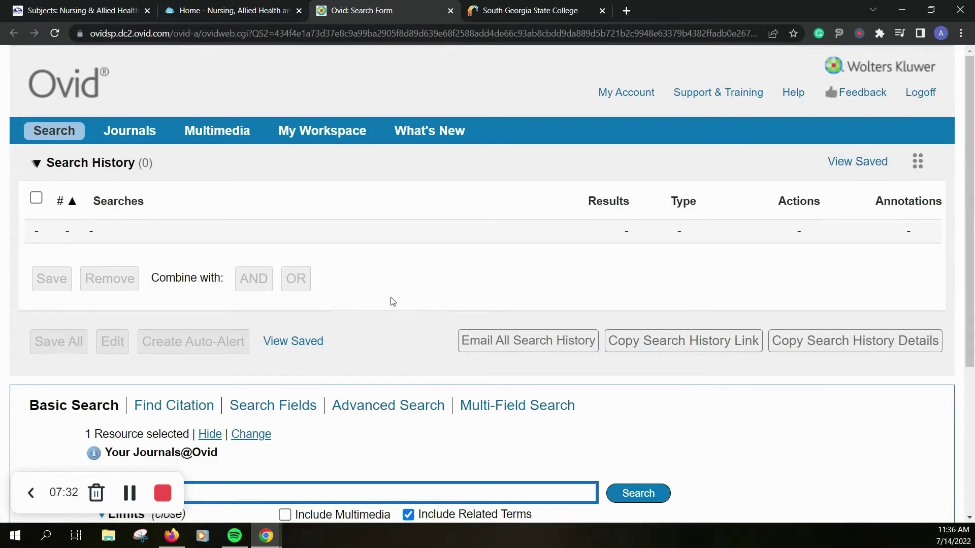
scroll(387, 300, "down", 2)
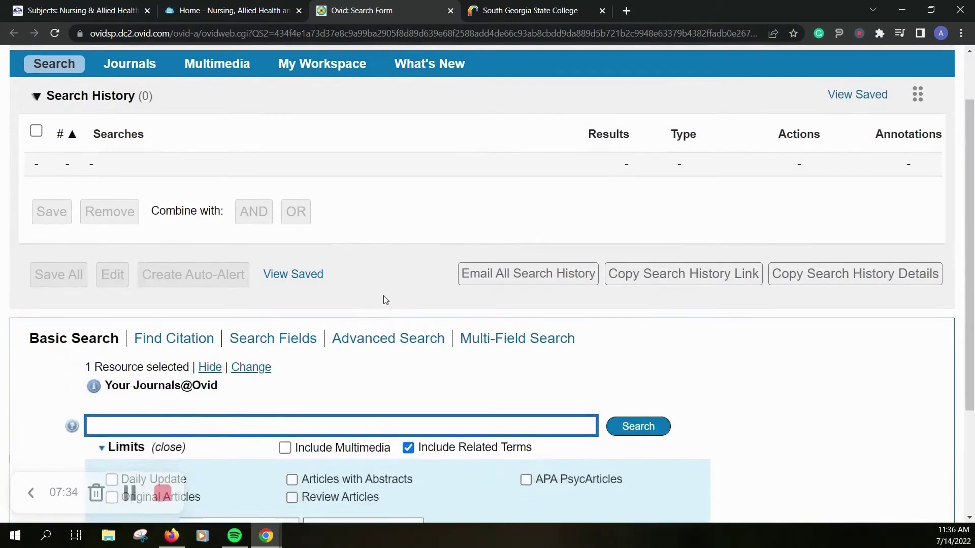
scroll(386, 300, "down", 2)
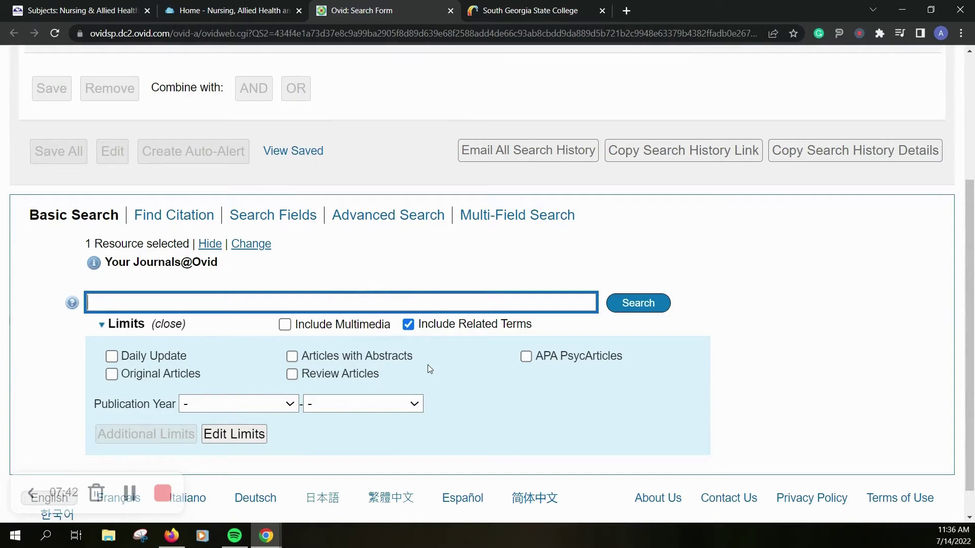
left_click(339, 298)
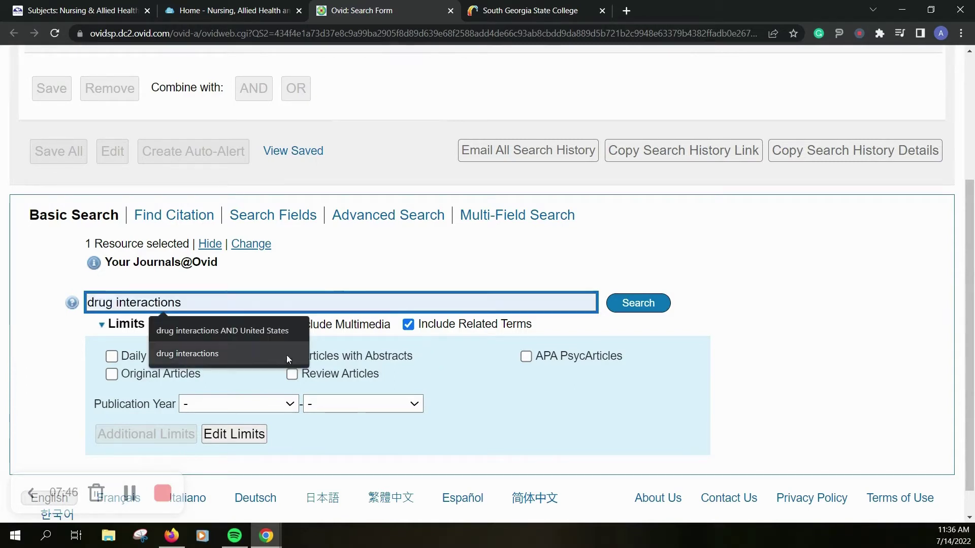
left_click(247, 354)
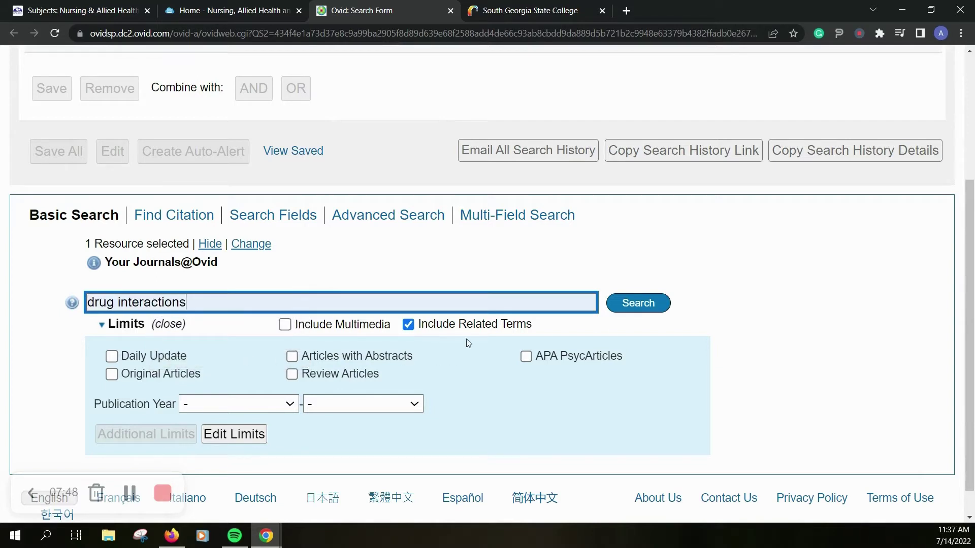
left_click(409, 325)
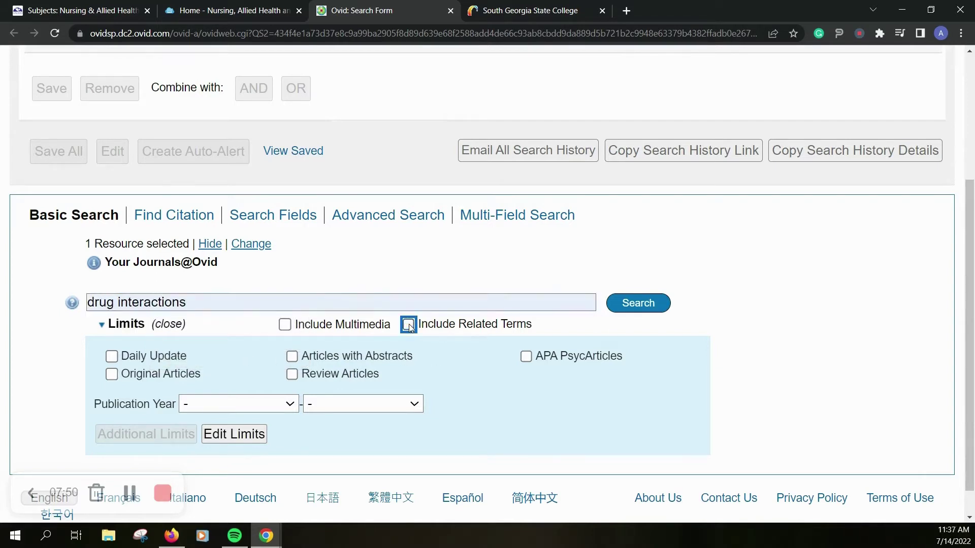
left_click(641, 305)
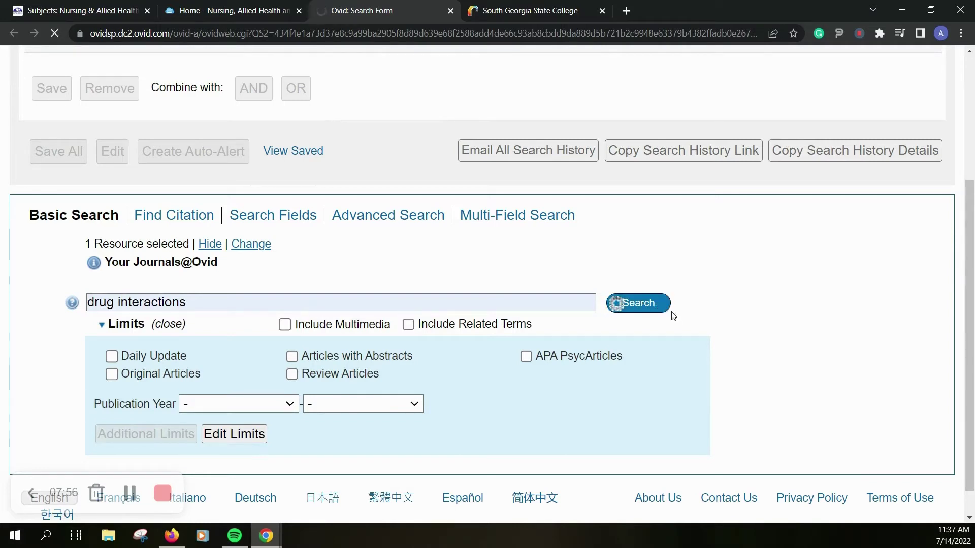
Step: Review the 254 score-sorted 'drug interactions' results down to the third article
scroll(547, 355, "down", 4)
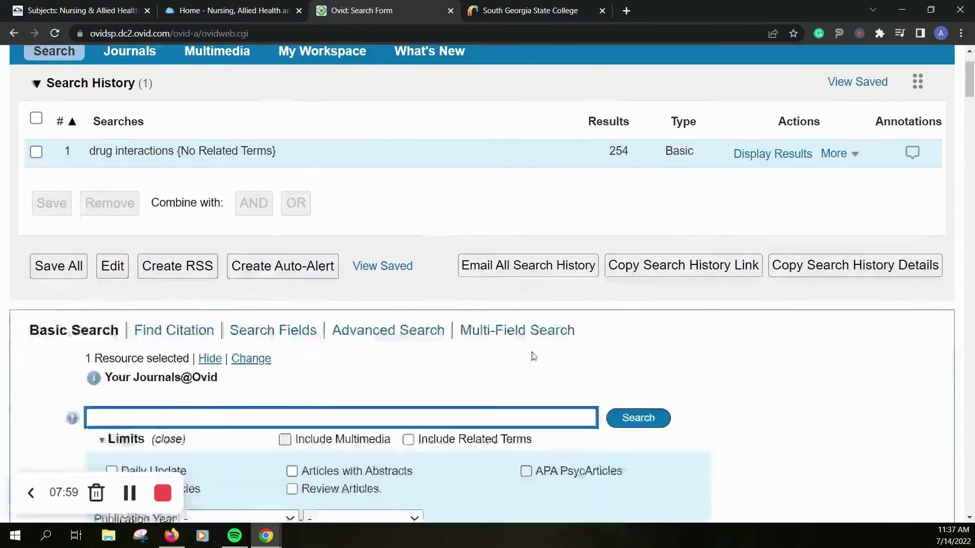
scroll(21, 331, "down", 7)
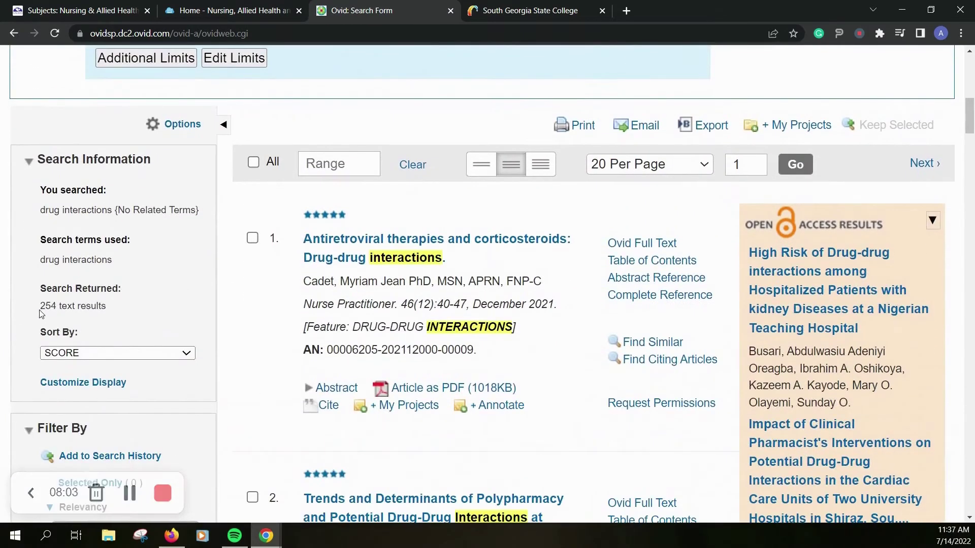
left_click(38, 310)
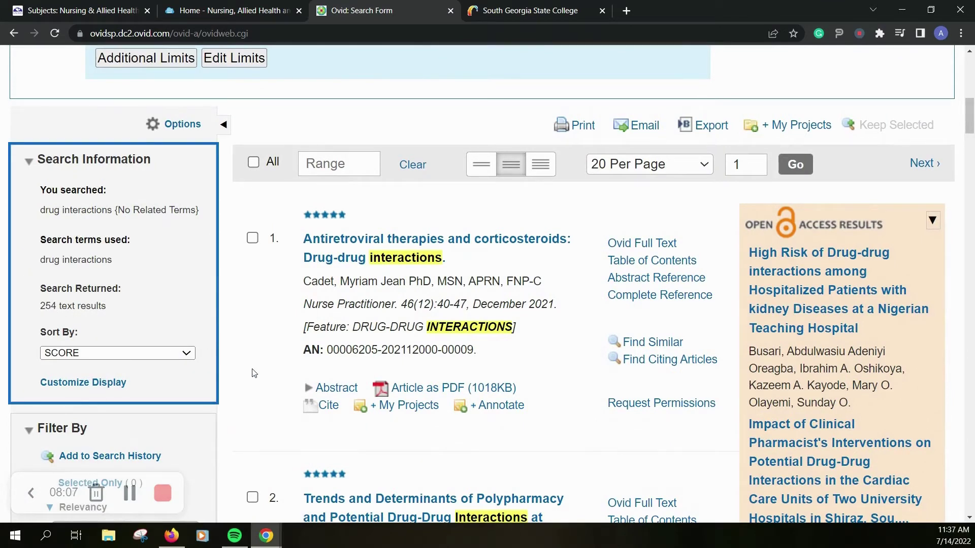
scroll(254, 373, "down", 5)
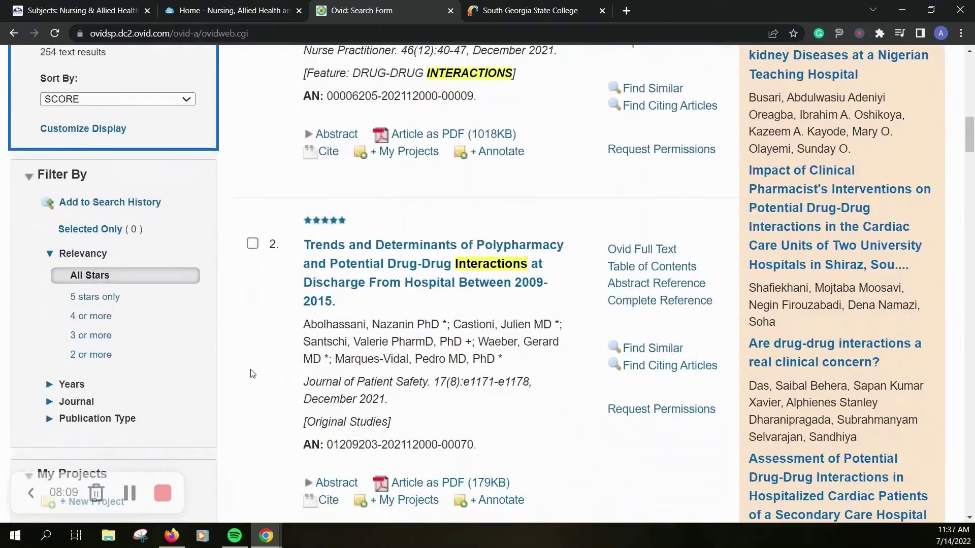
scroll(252, 374, "down", 8)
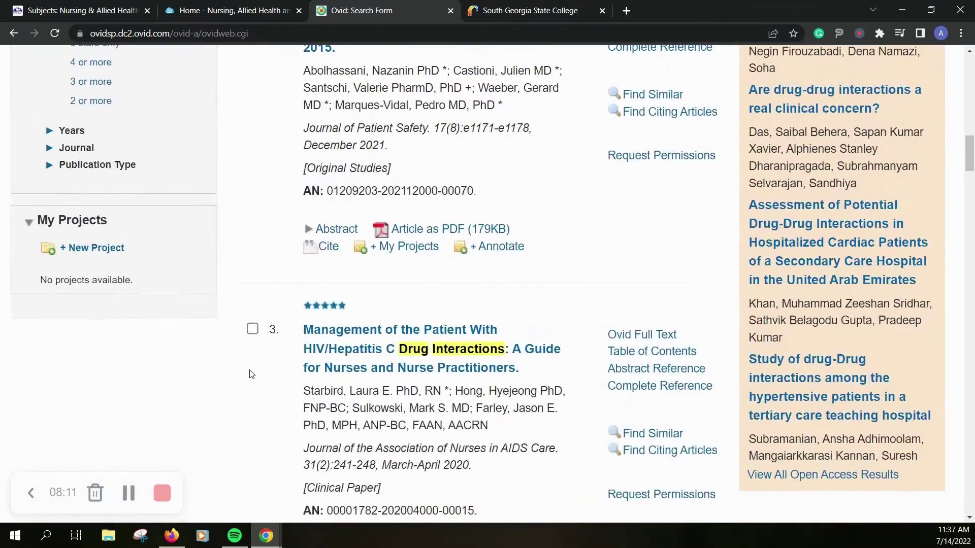
scroll(247, 374, "up", 2)
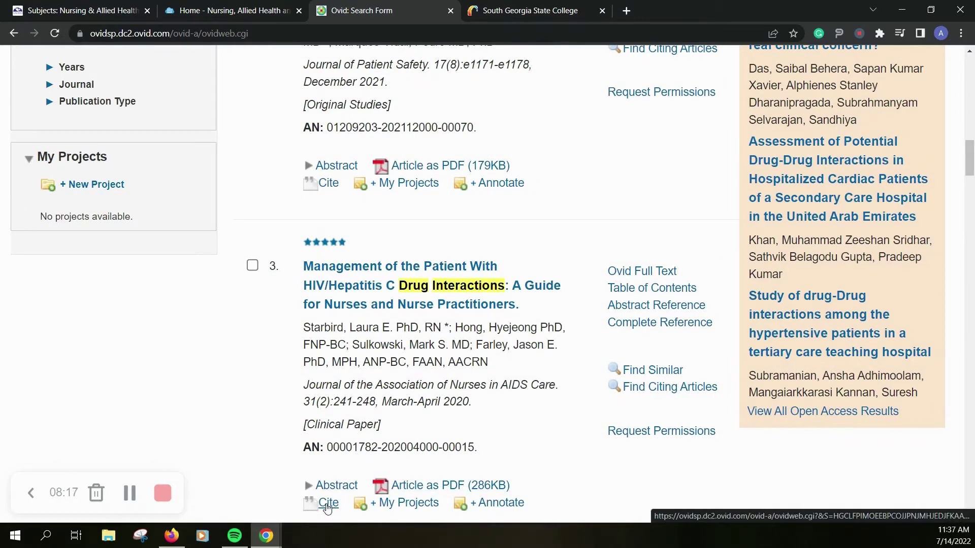
Step: Copy the AMA citation for the third result, the HIV/Hepatitis C drug interactions guide
left_click(327, 504)
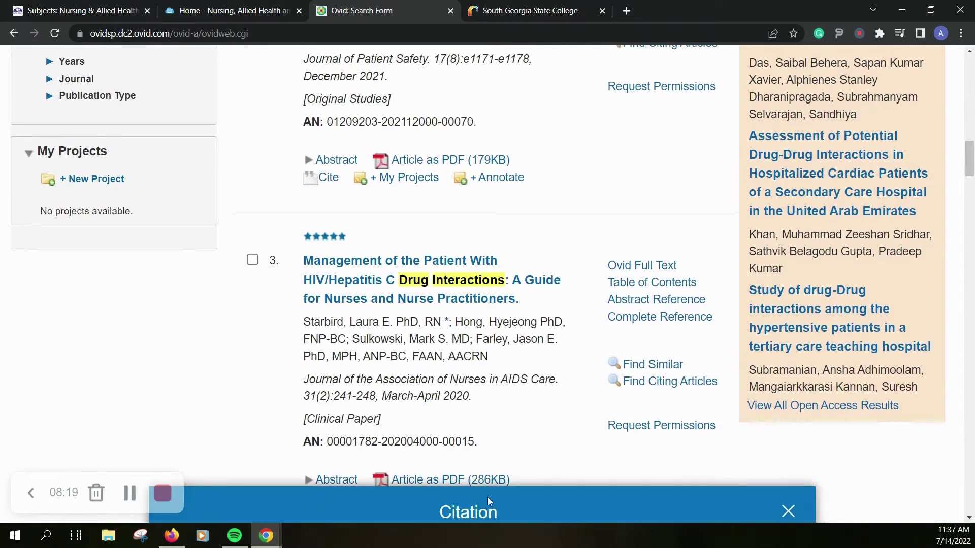
scroll(523, 500, "down", 7)
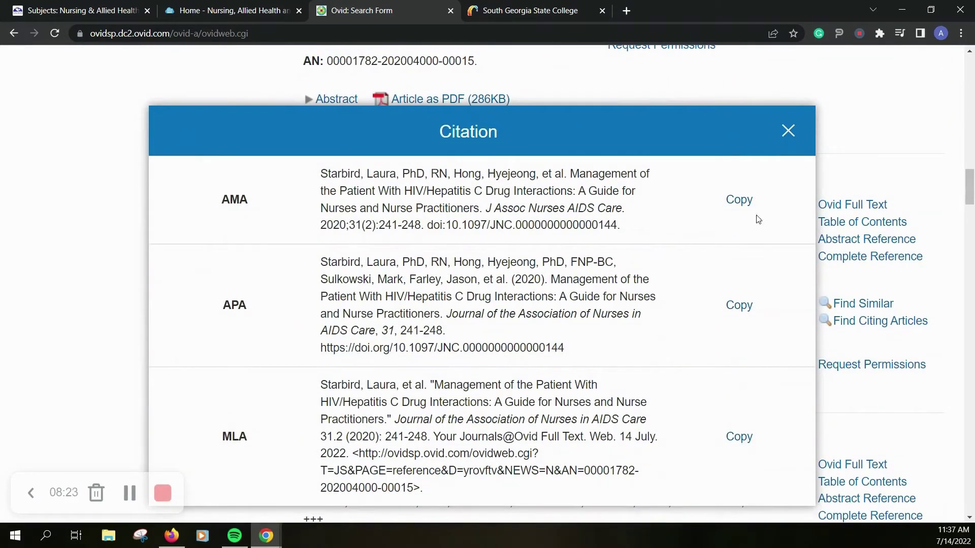
left_click(737, 202)
left_click(788, 132)
scroll(428, 289, "up", 5)
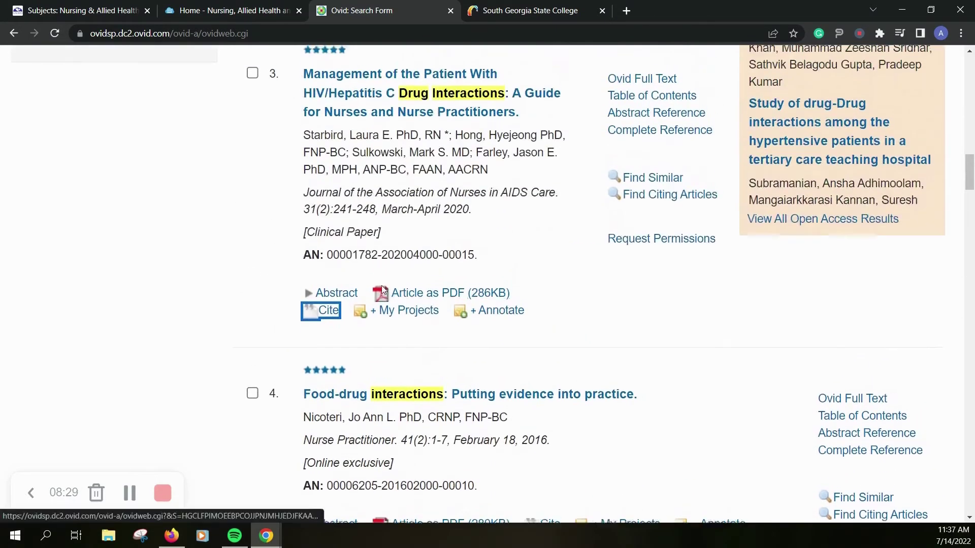
Step: Expand and read the third result's abstract
left_click(336, 354)
scroll(294, 349, "down", 5)
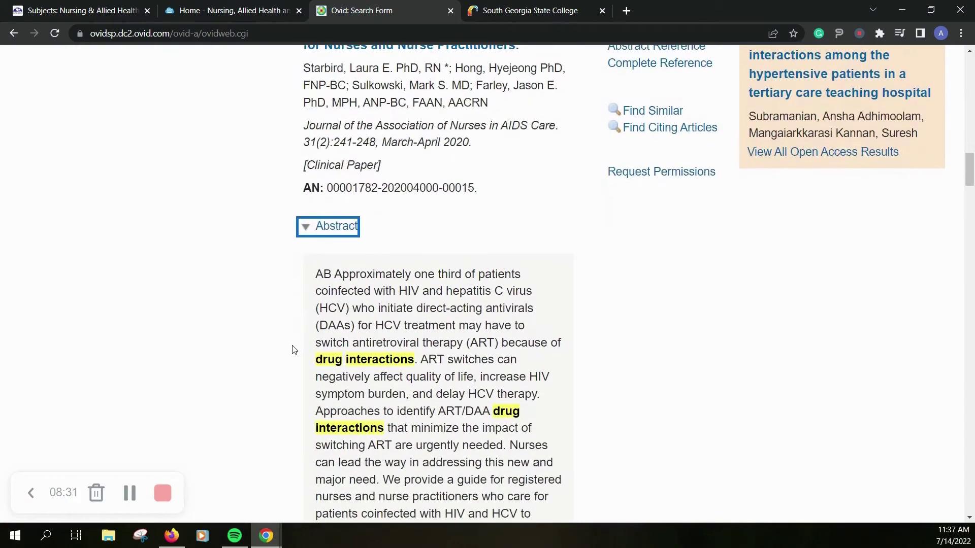
scroll(291, 349, "up", 6)
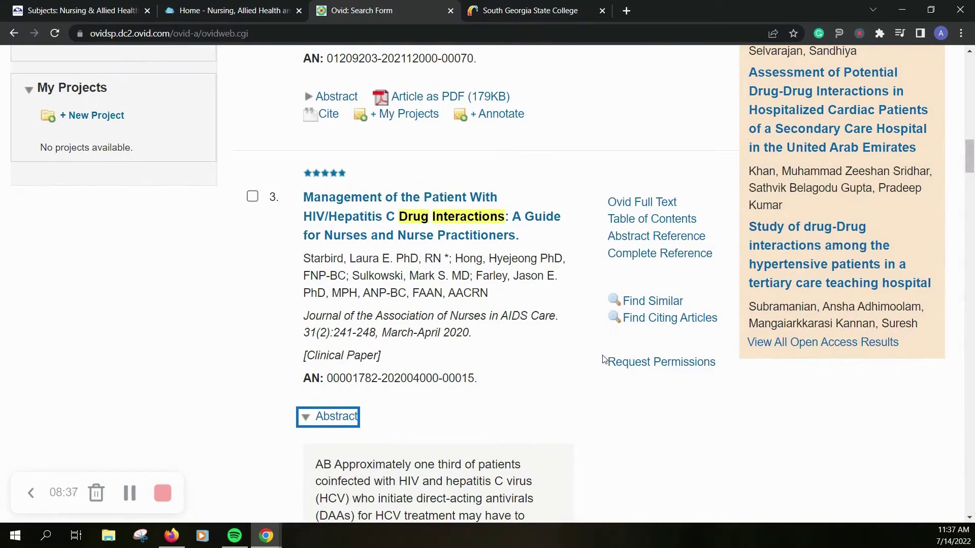
scroll(207, 285, "up", 6)
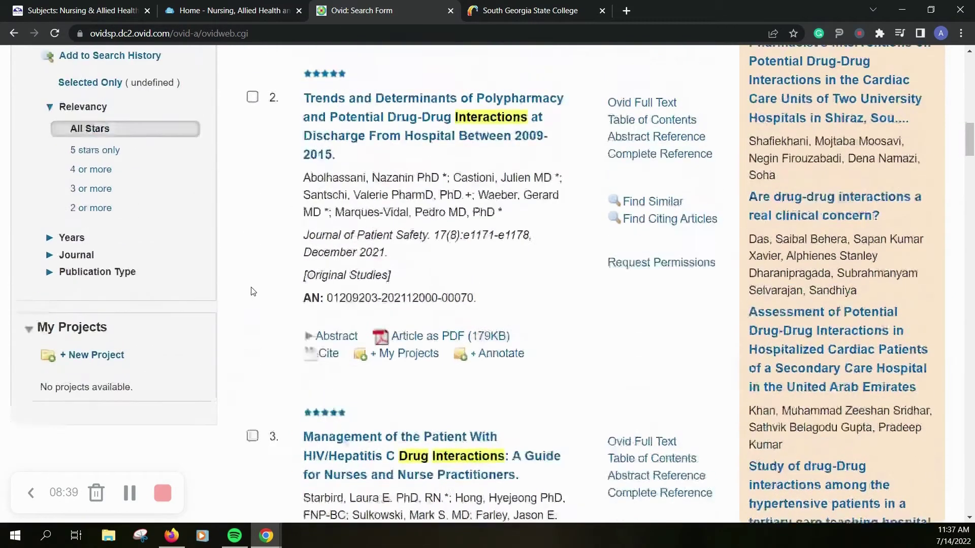
Step: Expand the Years filter for the drug interactions results, then return to the Basic Search form
left_click(71, 315)
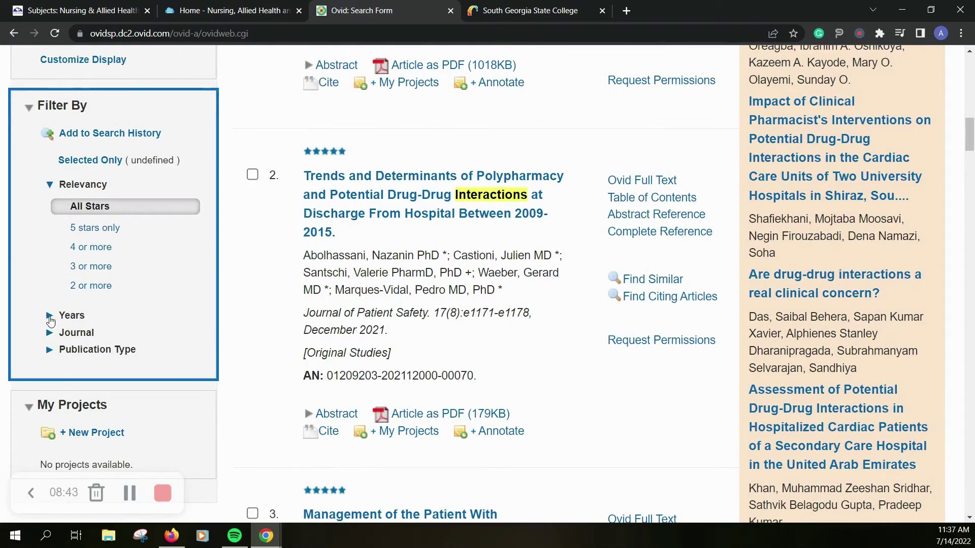
left_click(49, 317)
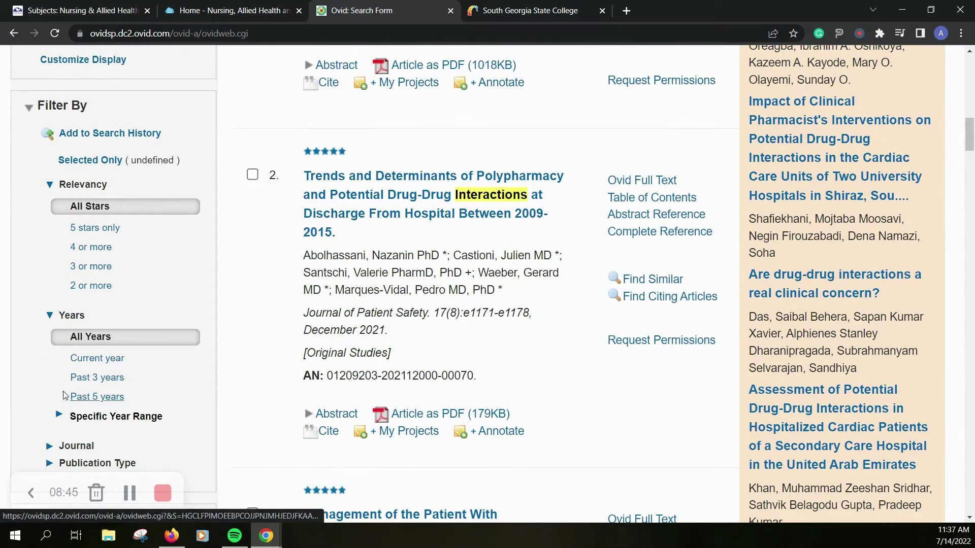
scroll(32, 375, "down", 1)
scroll(32, 376, "down", 1)
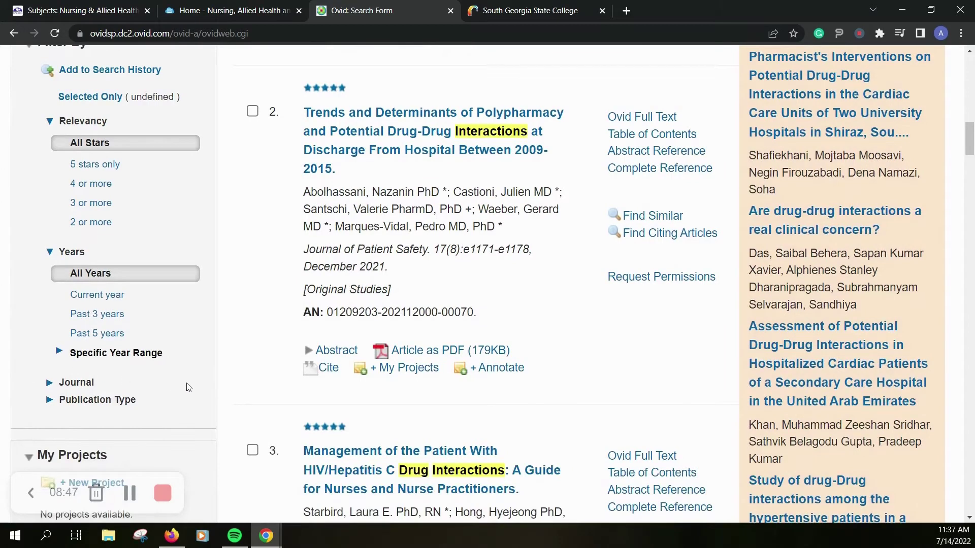
scroll(183, 385, "up", 4)
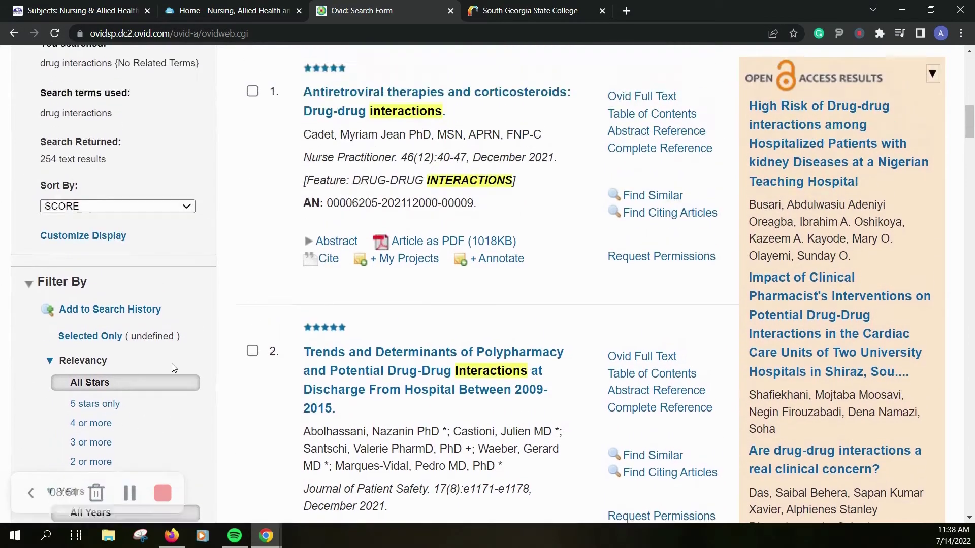
scroll(175, 365, "up", 1)
scroll(190, 317, "up", 5)
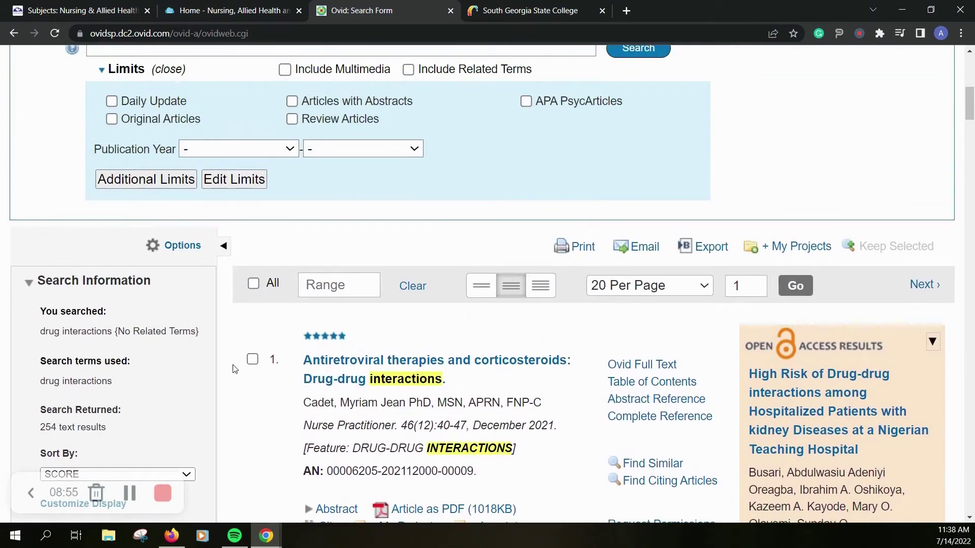
scroll(234, 369, "up", 4)
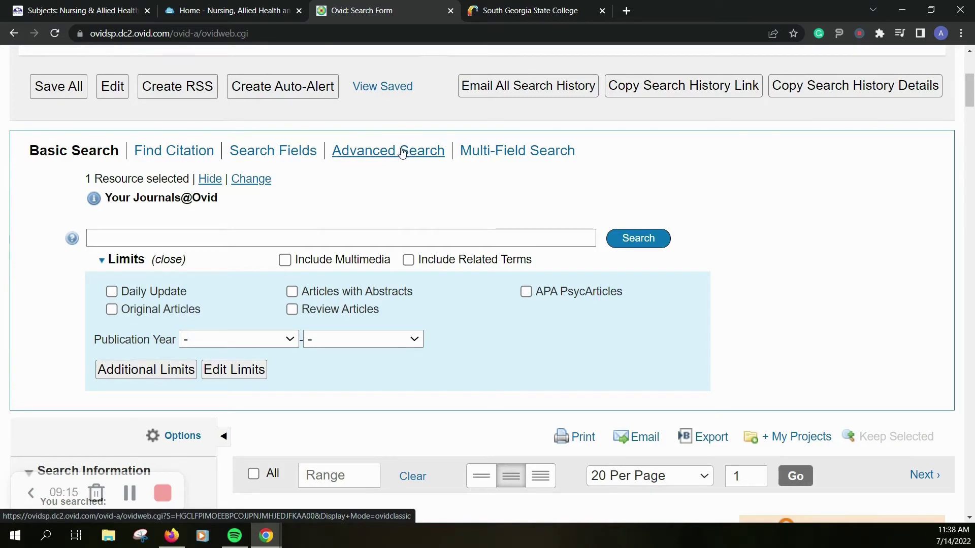
scroll(399, 178, "up", 1)
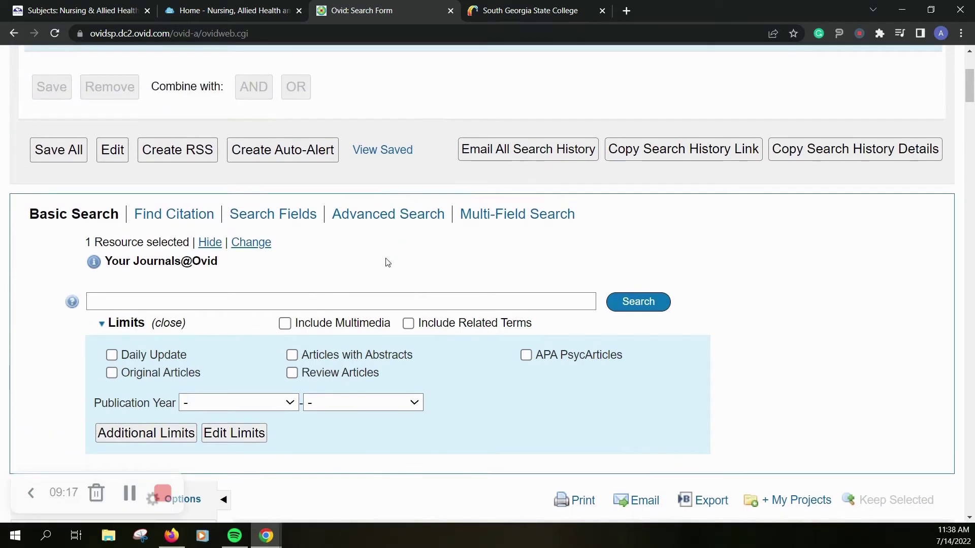
scroll(546, 254, "up", 1)
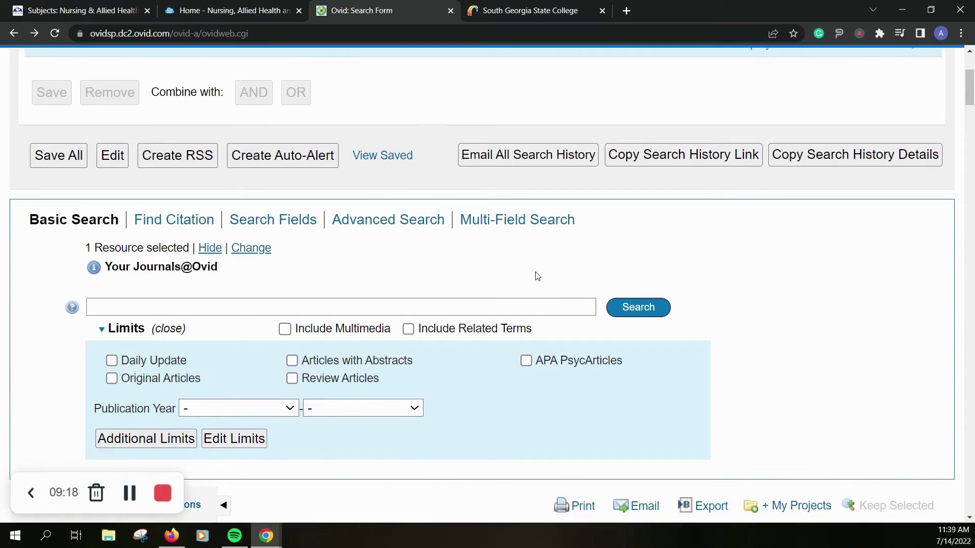
scroll(537, 276, "up", 3)
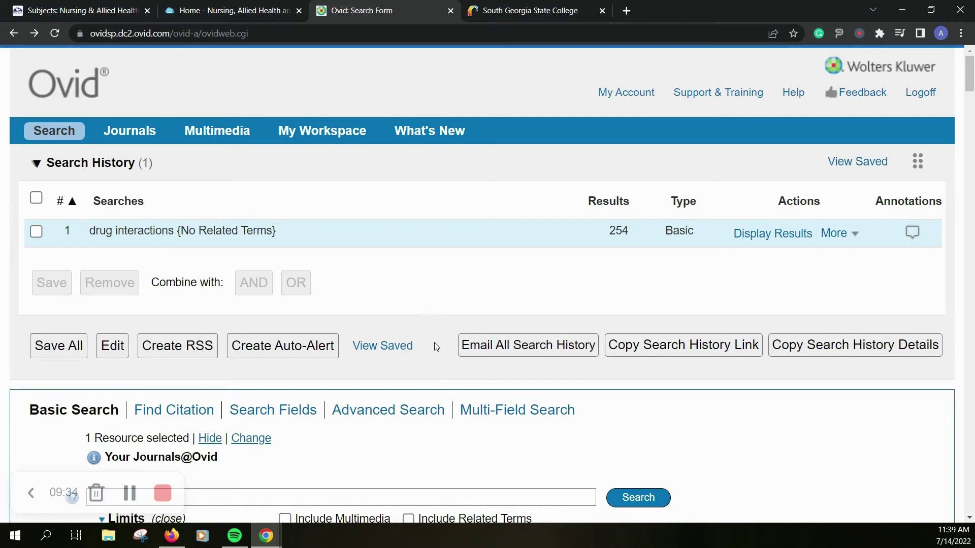
scroll(435, 346, "down", 1)
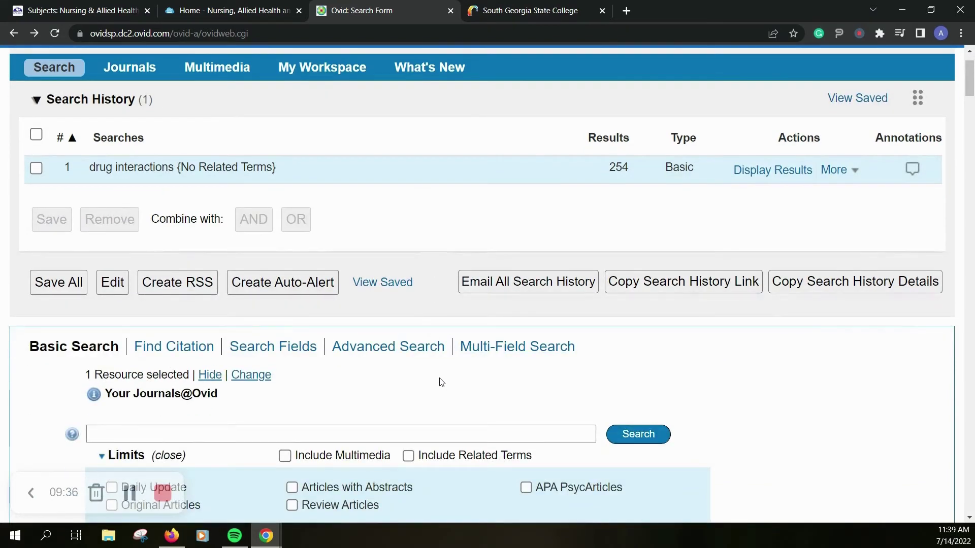
scroll(430, 398, "down", 1)
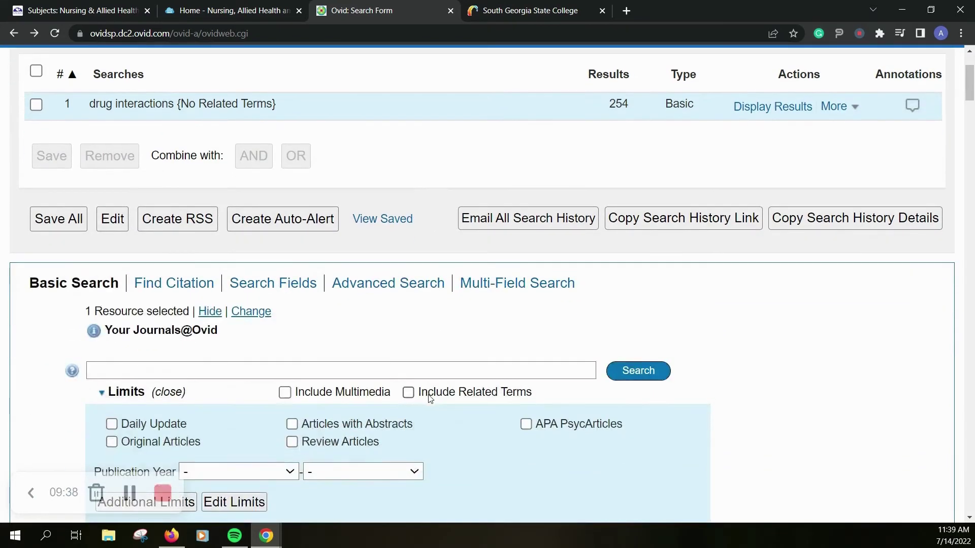
scroll(436, 385, "down", 2)
scroll(437, 376, "down", 4)
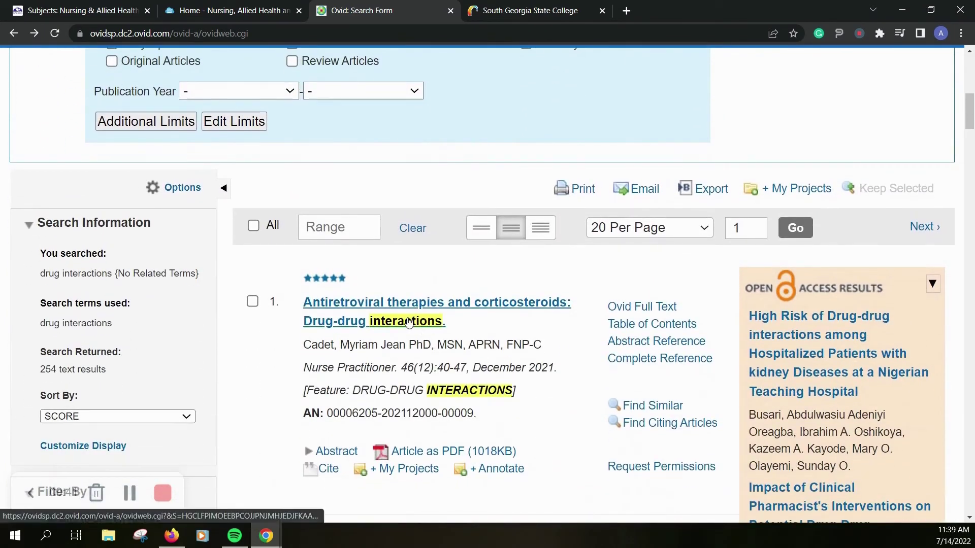
Step: Open 'Antiretroviral therapies and corticosteroids: Drug-drug interactions', preview its citations, and read the full text
left_click(408, 322)
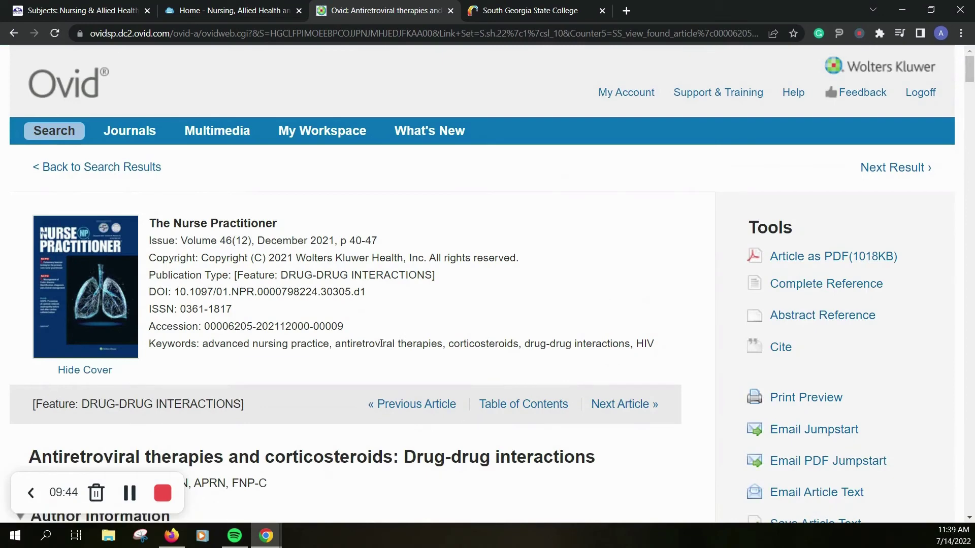
scroll(700, 337, "down", 2)
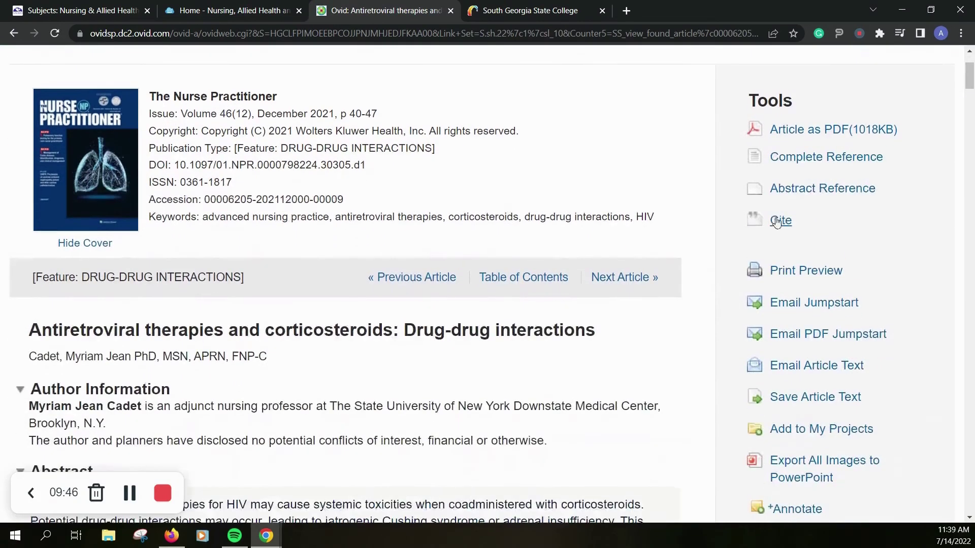
left_click(780, 223)
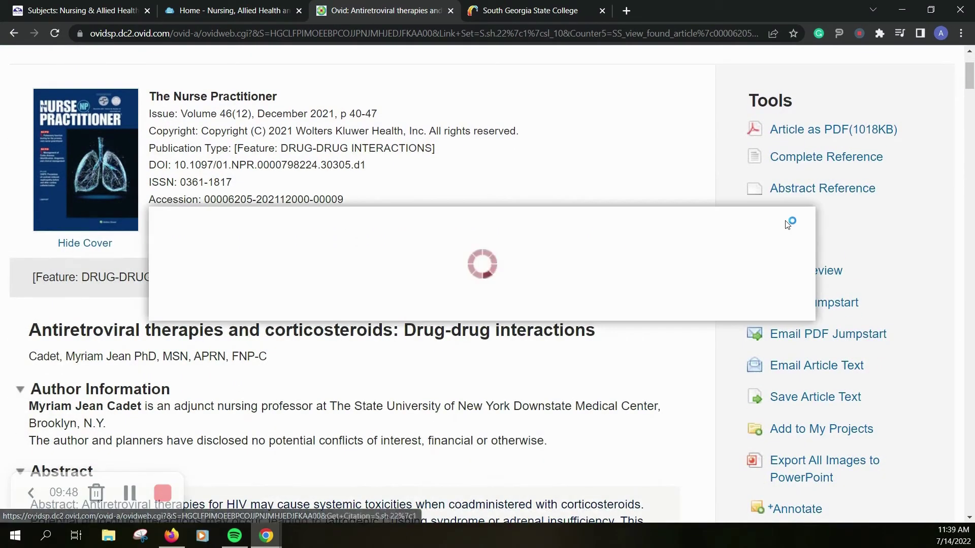
left_click(790, 233)
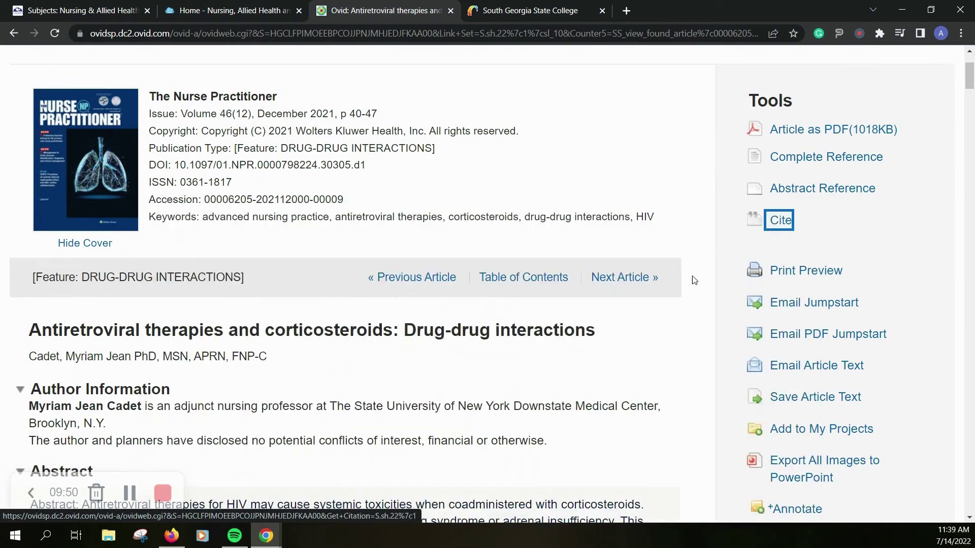
scroll(692, 304, "down", 1)
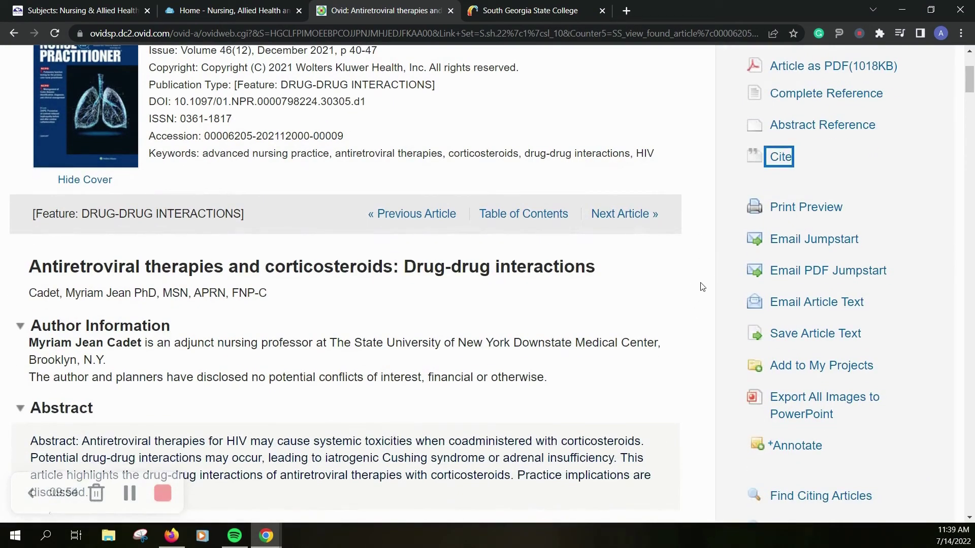
scroll(701, 287, "down", 3)
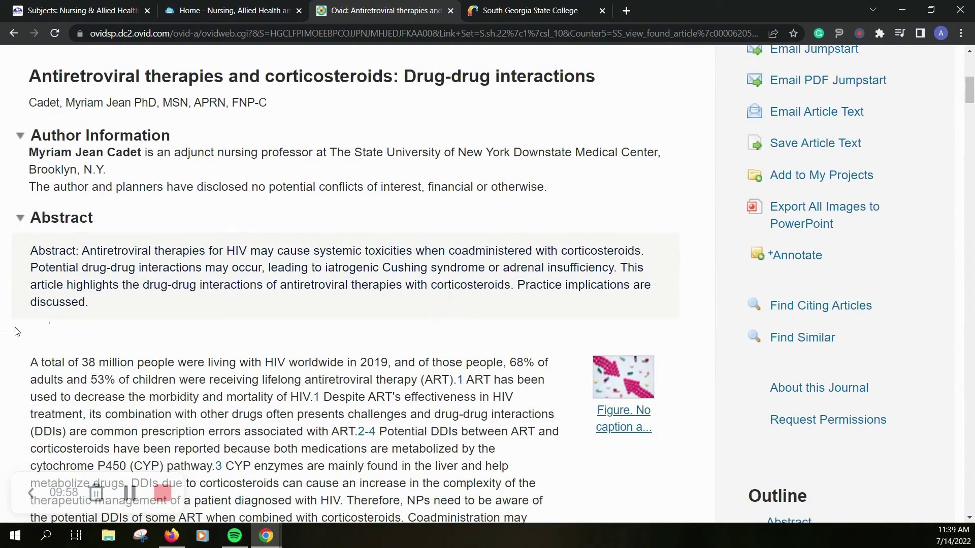
scroll(15, 333, "down", 5)
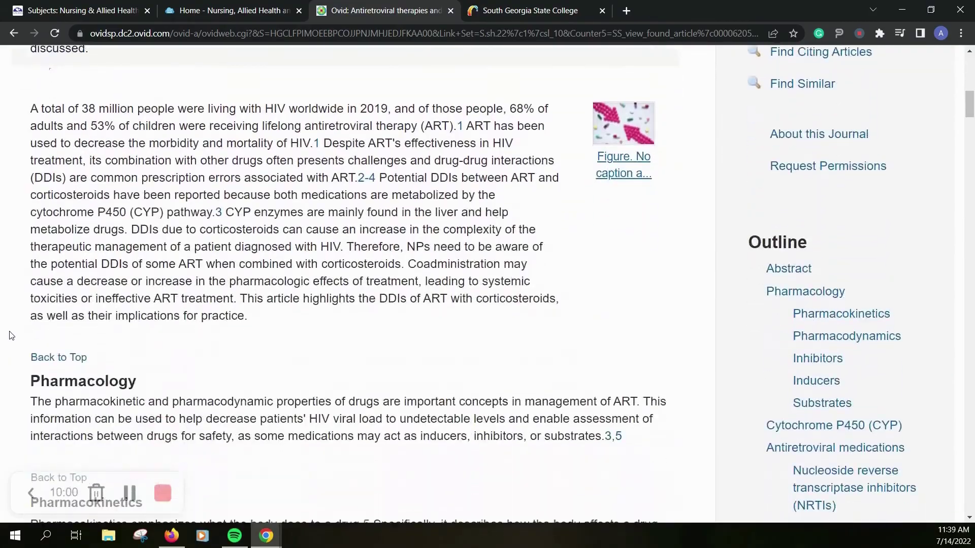
scroll(11, 335, "down", 2)
scroll(12, 335, "down", 7)
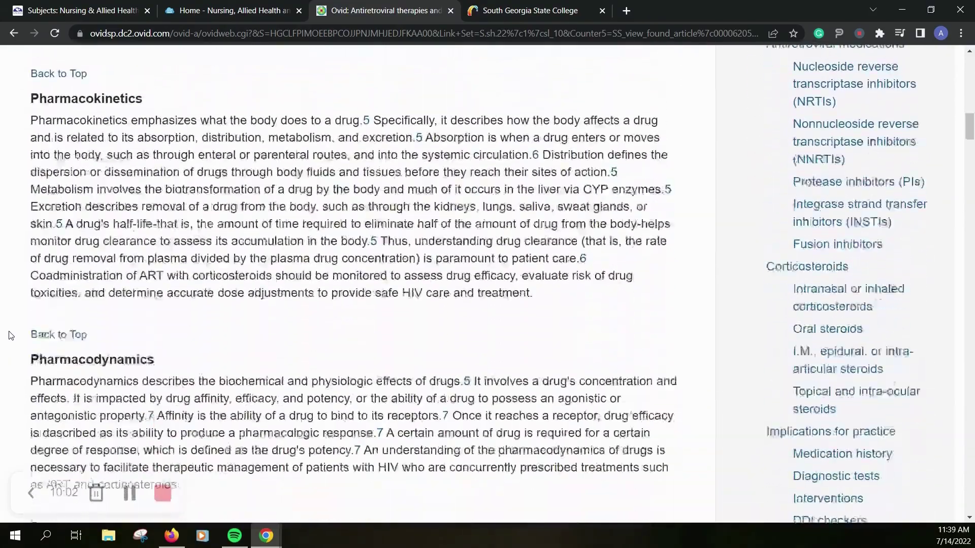
scroll(7, 337, "up", 18)
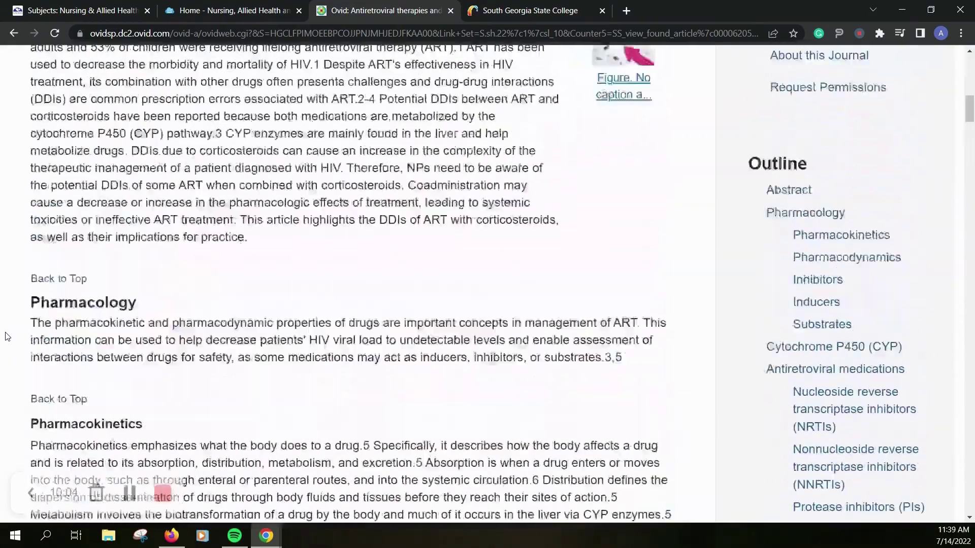
scroll(8, 337, "up", 1)
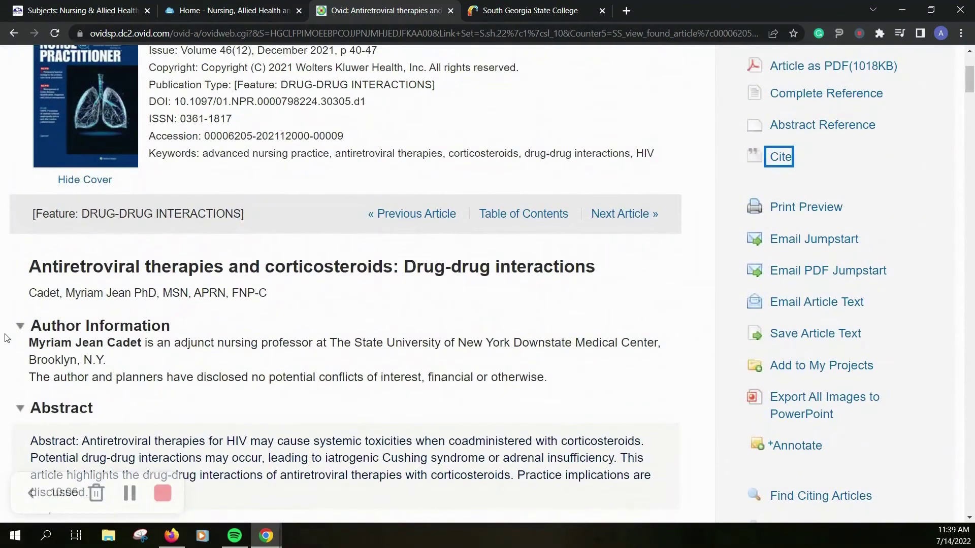
scroll(7, 337, "up", 3)
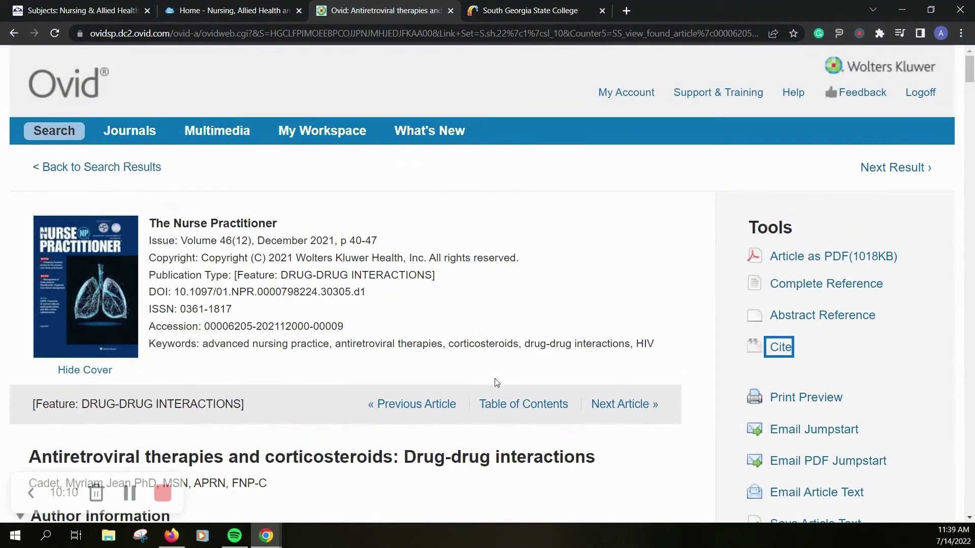
Step: Scroll through the 8-page PDF of the antiretroviral therapies and corticosteroids article, then review its AMA, APA and MLA citations
left_click(811, 261)
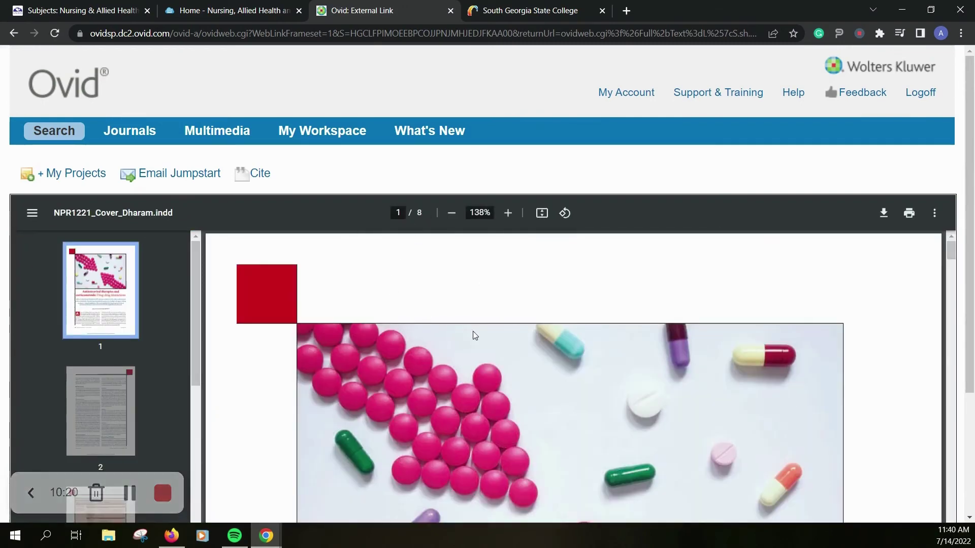
scroll(472, 333, "down", 8)
scroll(480, 369, "down", 10)
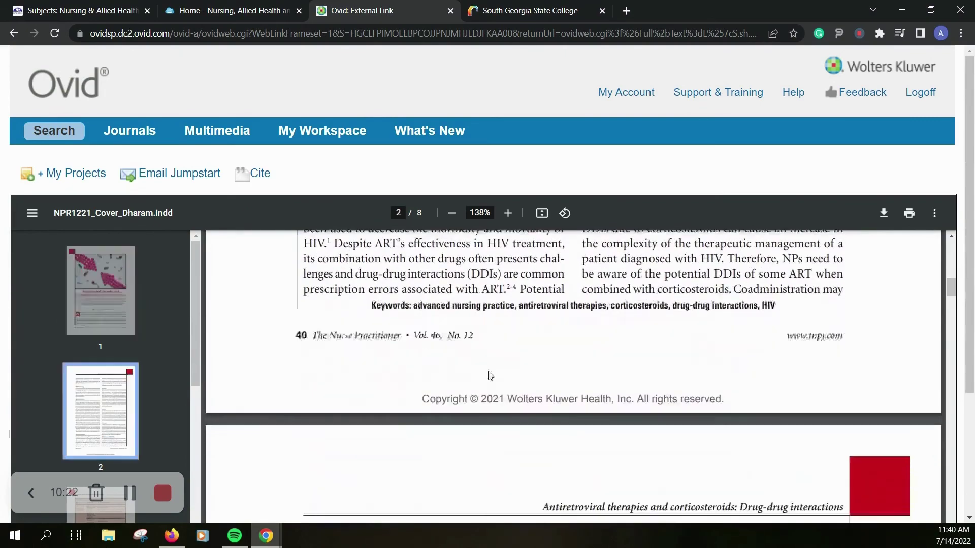
scroll(853, 161, "down", 3)
scroll(694, 271, "down", 4)
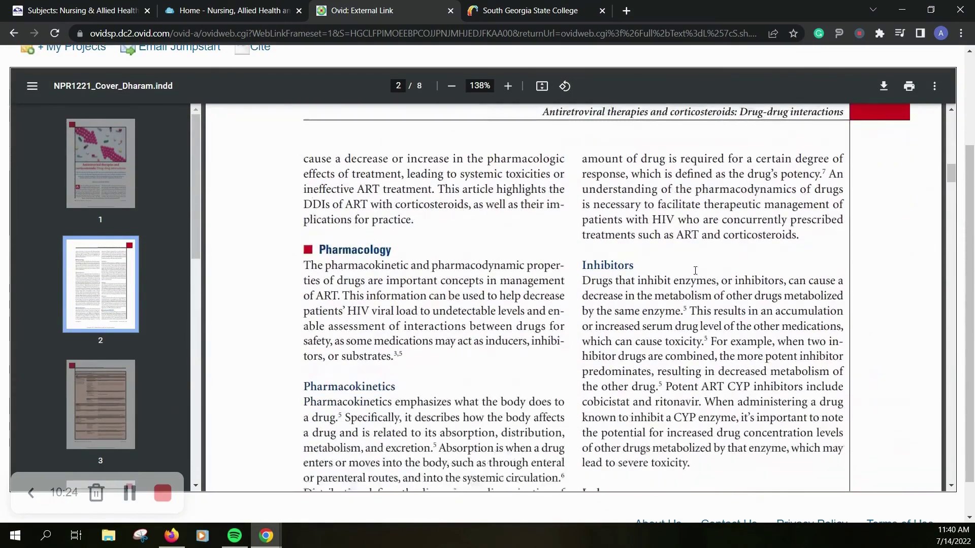
scroll(279, 91, "up", 3)
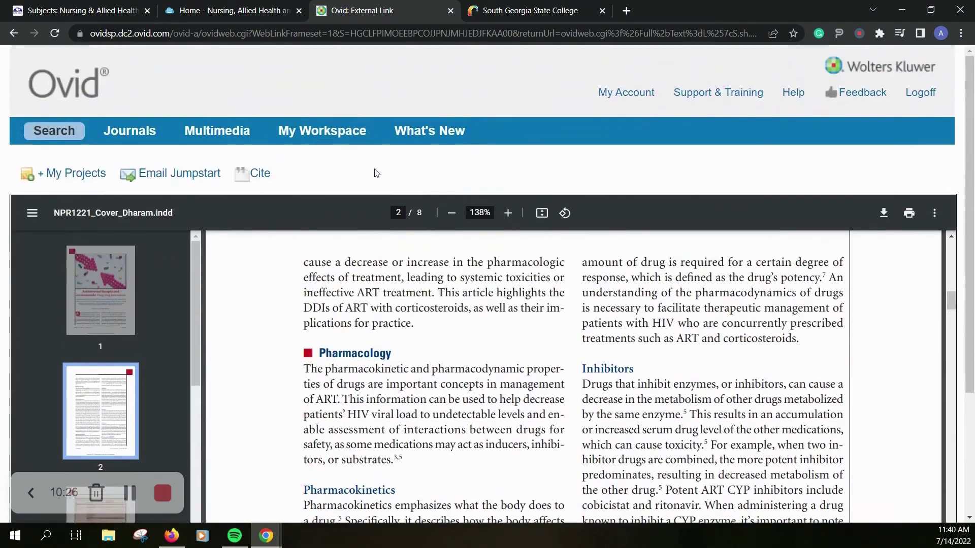
left_click(267, 178)
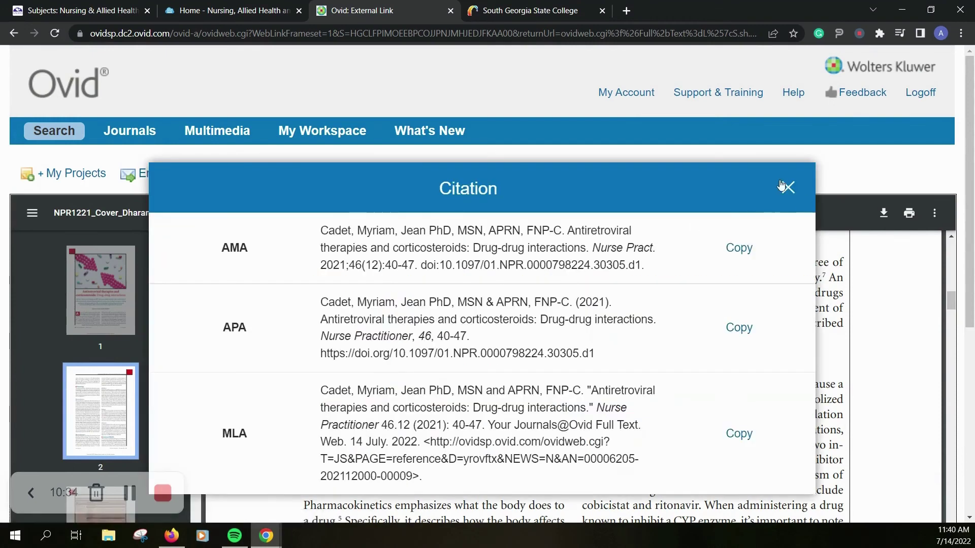
left_click(787, 190)
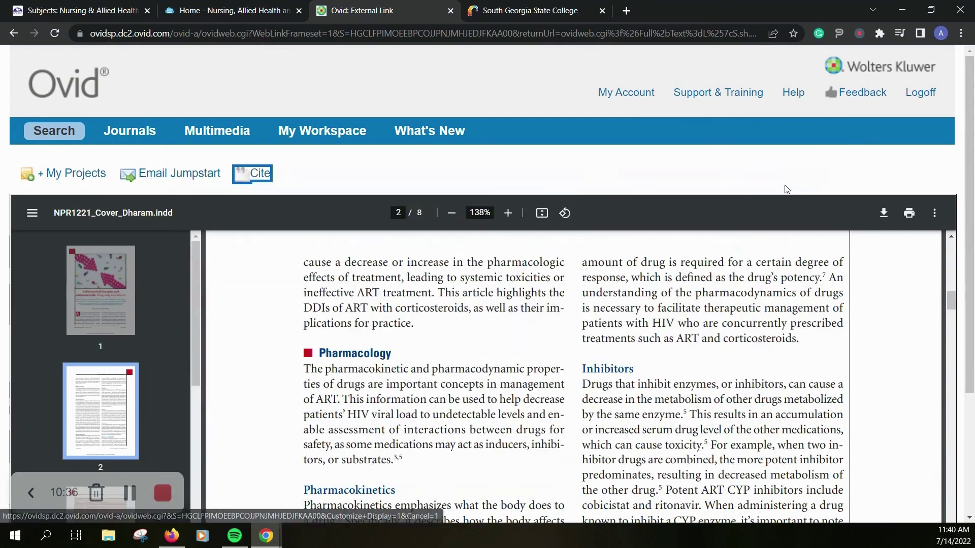
Step: Go back to Ovid's Search page and scroll past the 'drug interactions' history to the Basic Search box
left_click(60, 130)
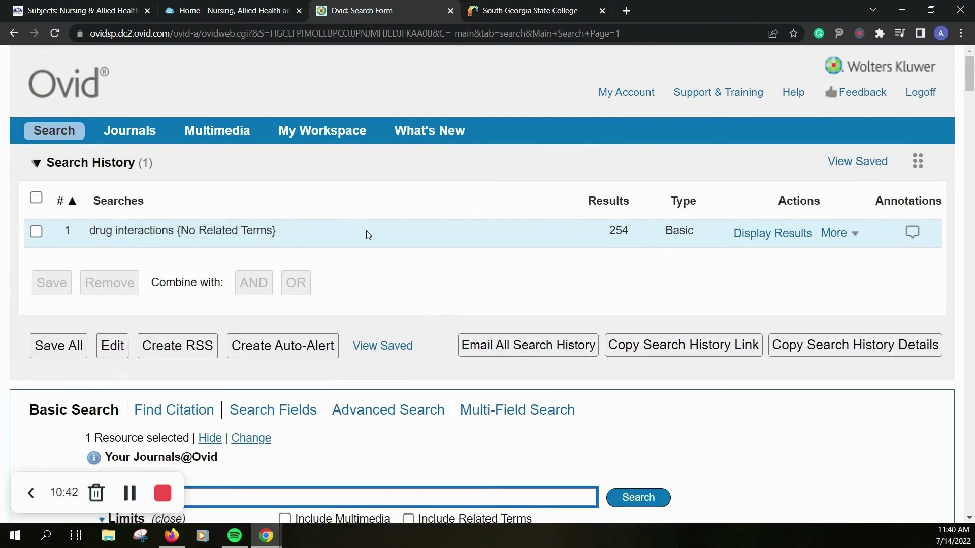
scroll(375, 249, "down", 3)
scroll(380, 281, "down", 1)
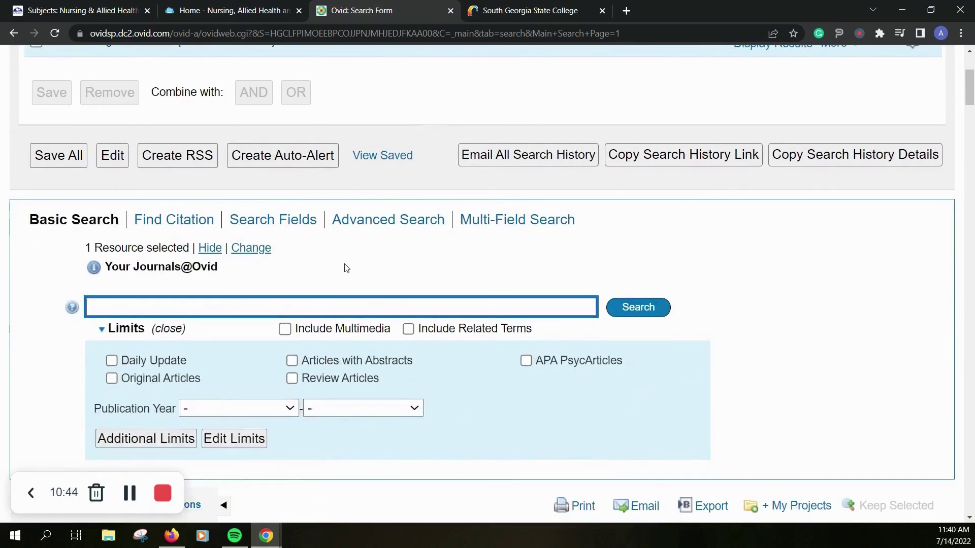